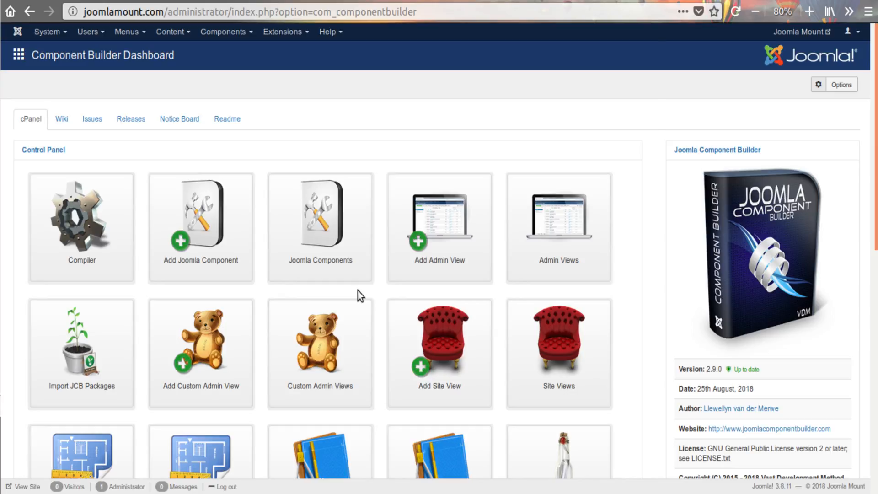
Open the Look admin view for editing and show its settings
left_click(328, 241)
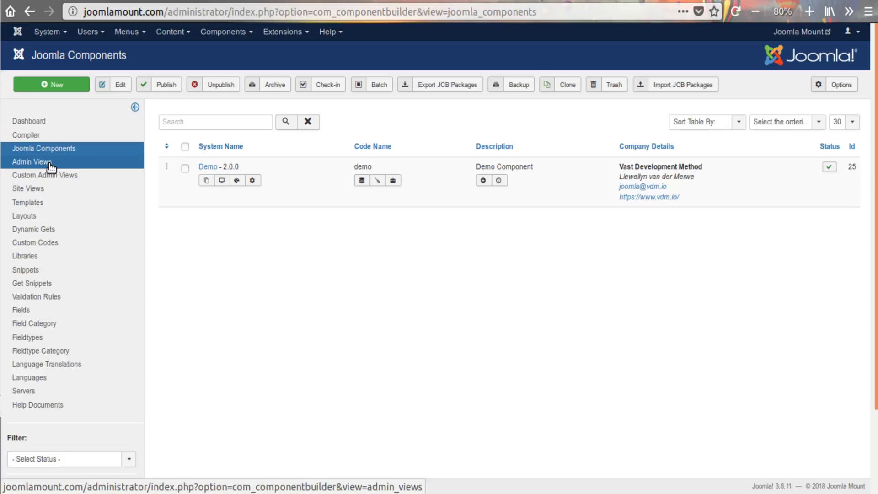
left_click(32, 162)
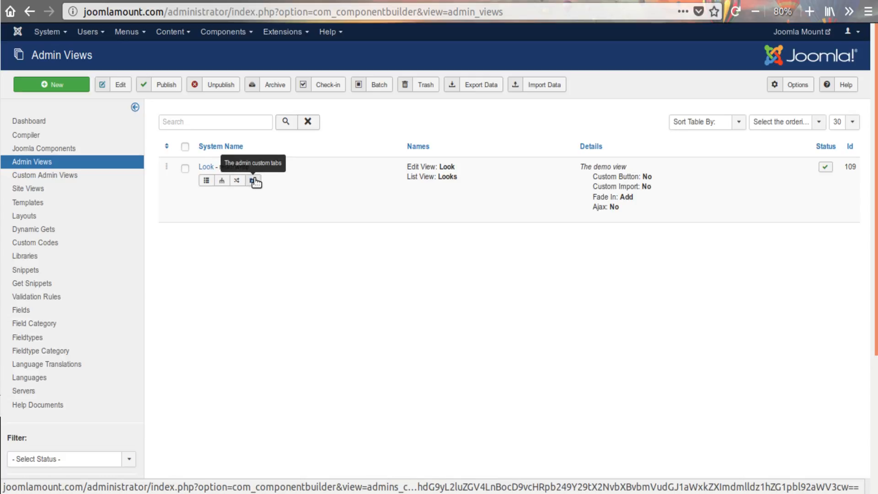
left_click(202, 168)
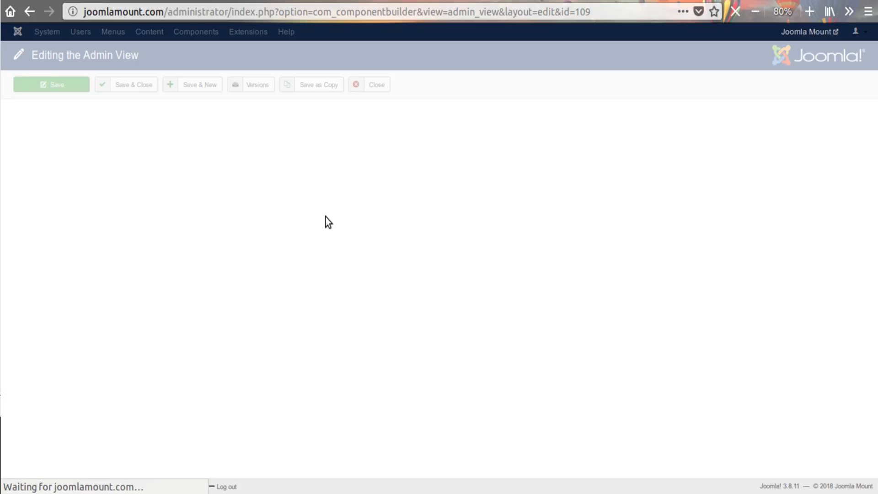
left_click(70, 149)
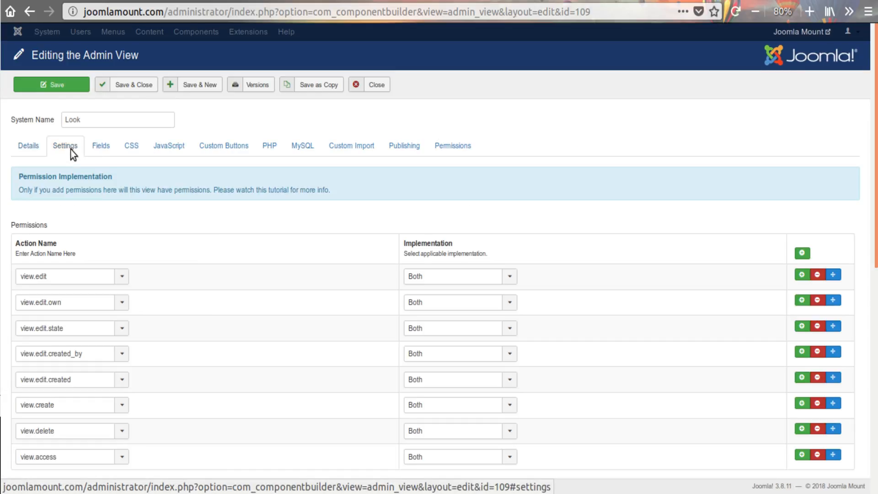
Start creating admin custom tabs for the Look view, accepting the loss of unsaved work on the page
scroll(211, 259, "down", 10)
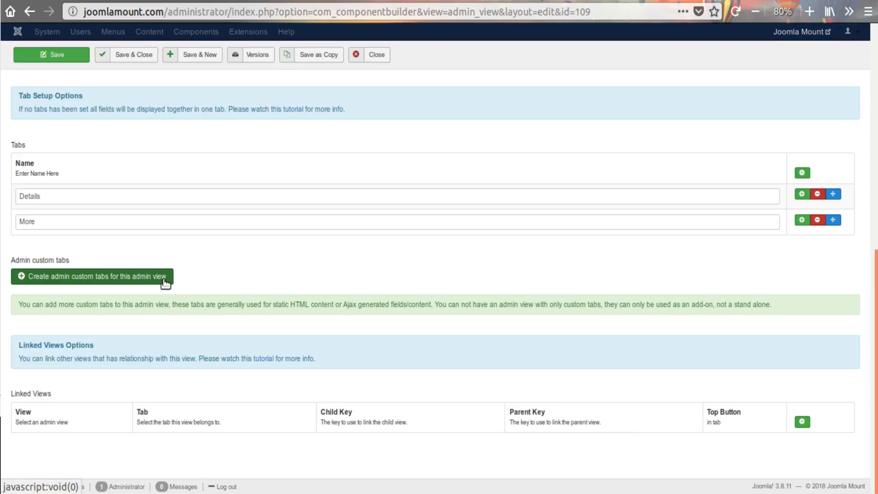
left_click_drag(18, 305, 677, 304)
left_click(651, 301)
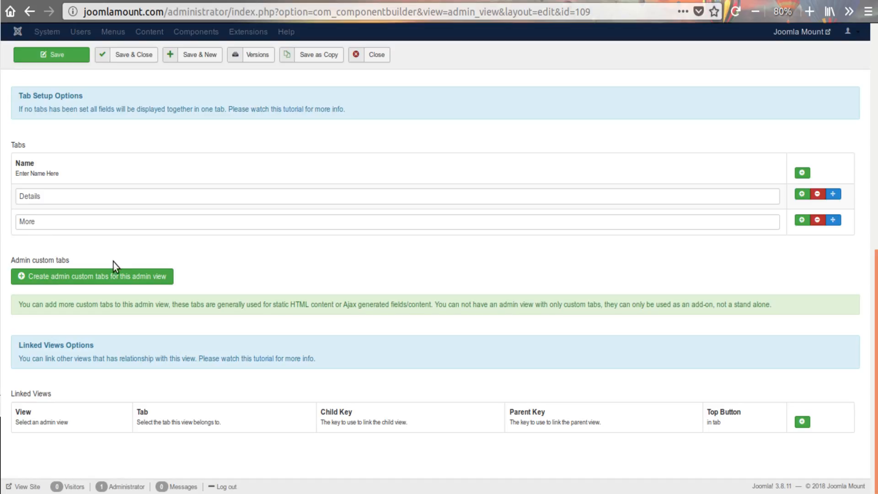
left_click(94, 277)
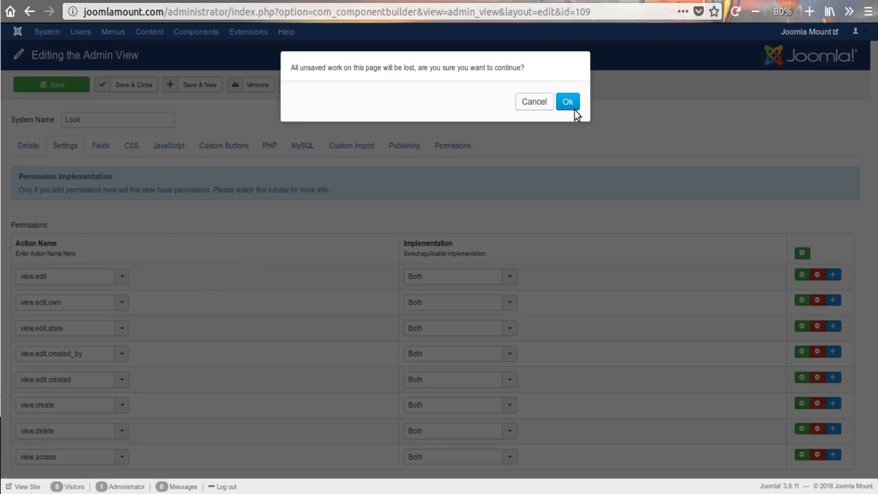
left_click(572, 101)
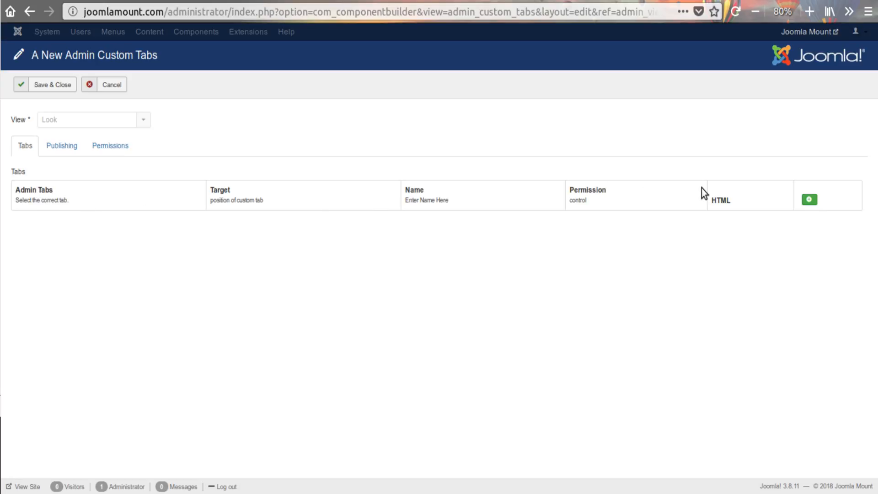
Add a custom tab row, reduce the page zoom to 67%, and choose More as the row's admin tab
key("ctrl+minus")
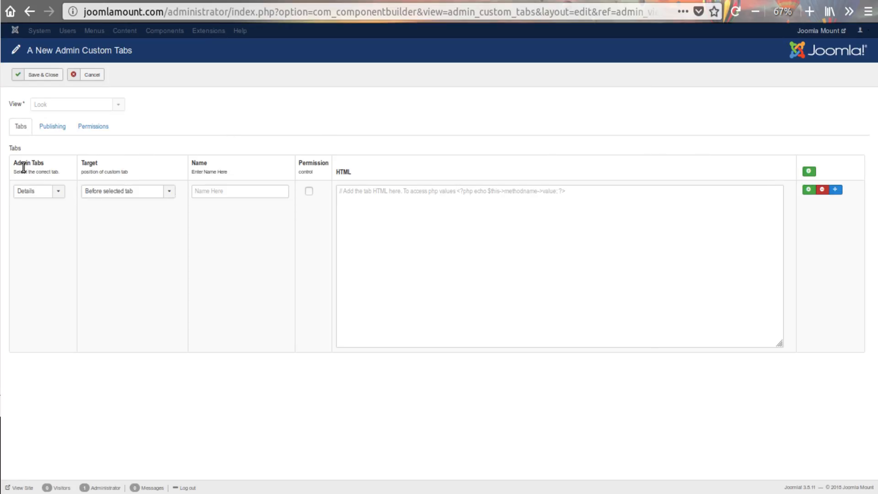
left_click(46, 193)
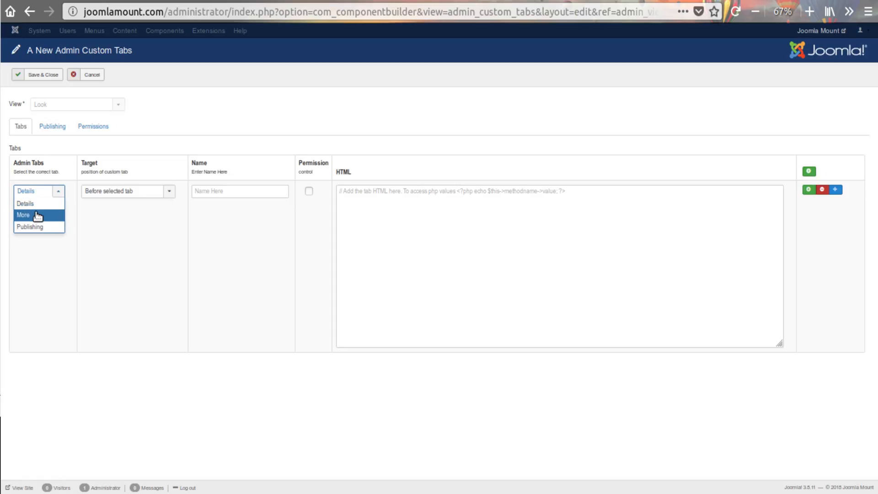
left_click(103, 238)
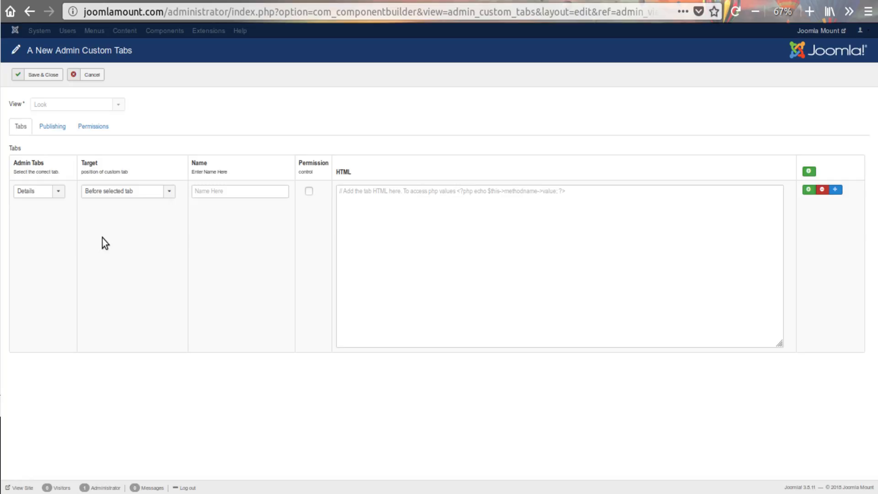
left_click(51, 191)
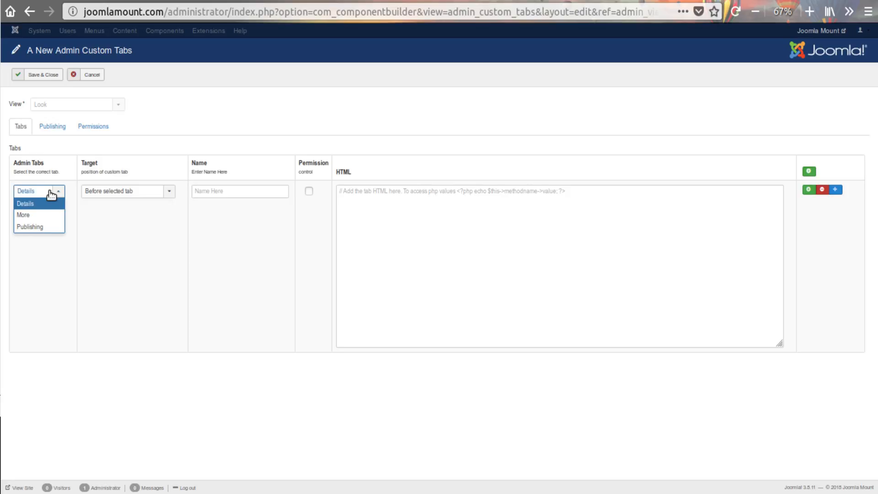
left_click(45, 215)
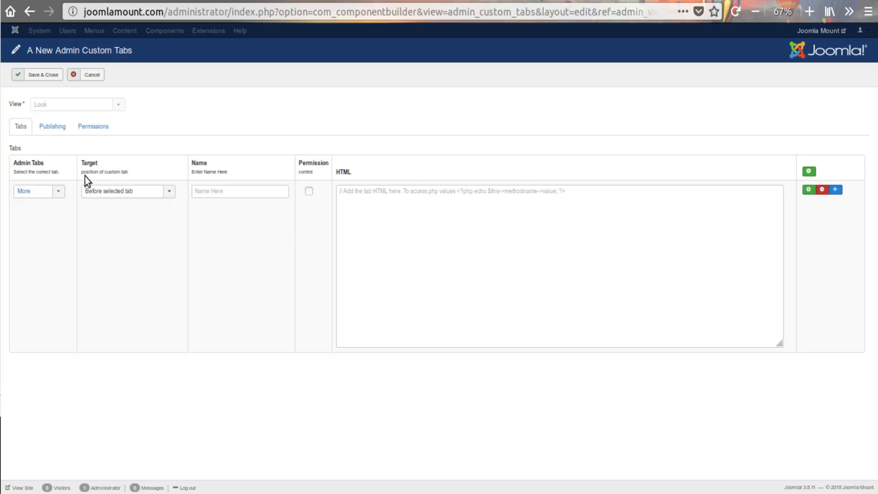
Try both target positions, after and before the selected tab, and switch the row's admin tab to Details
left_click(114, 192)
left_click(119, 218)
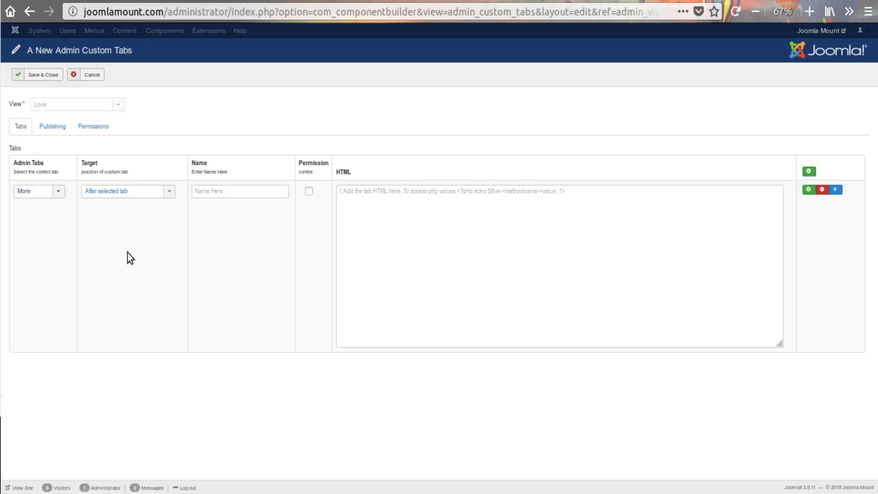
left_click(121, 194)
left_click(121, 206)
left_click(42, 193)
left_click(41, 204)
Set the custom tab's admin tab to More and its target to Before selected tab
left_click(50, 196)
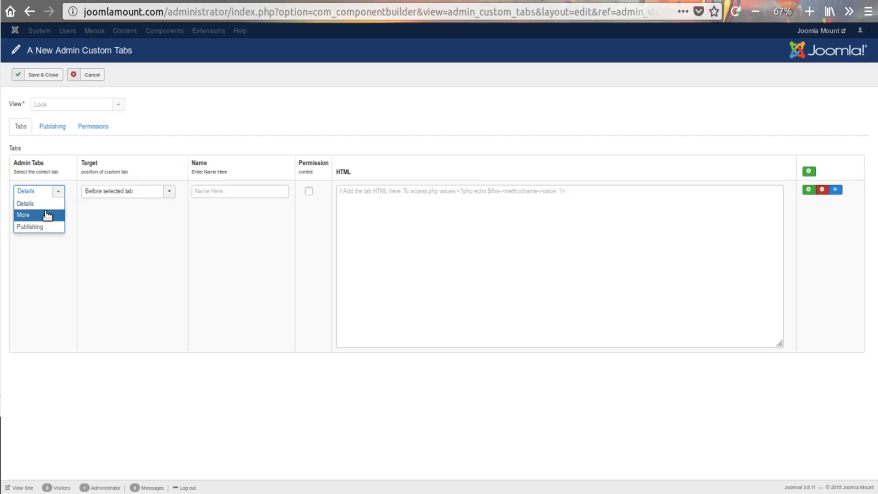
left_click(47, 215)
left_click(94, 192)
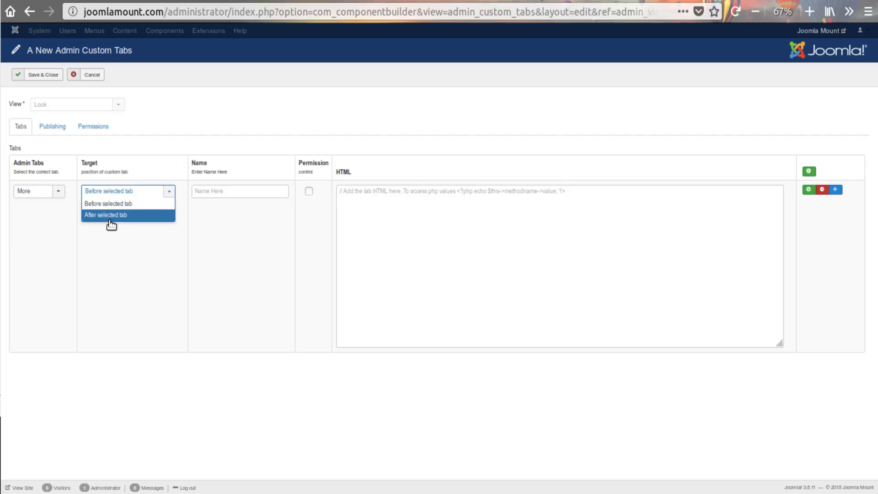
left_click(103, 214)
left_click(100, 192)
left_click(101, 201)
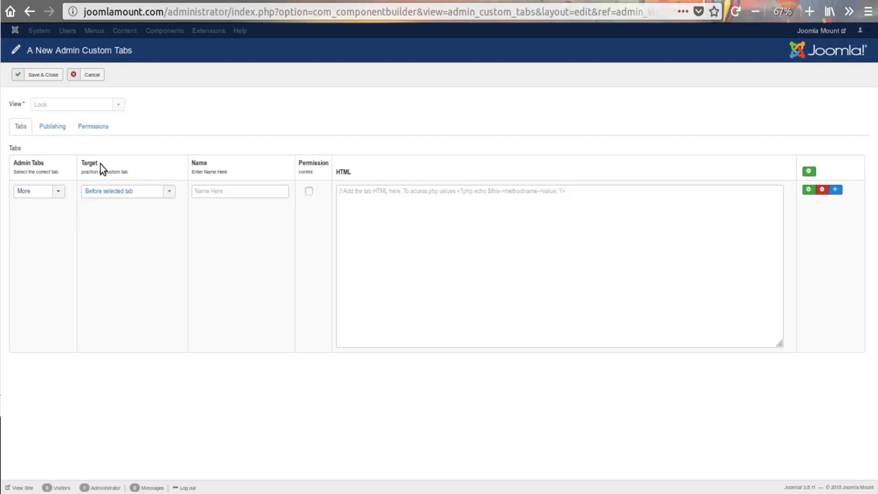
Name the custom tab "Another Look"
left_click(219, 191)
type("Another Look")
left_click(205, 240)
left_click_drag(246, 191, 184, 191)
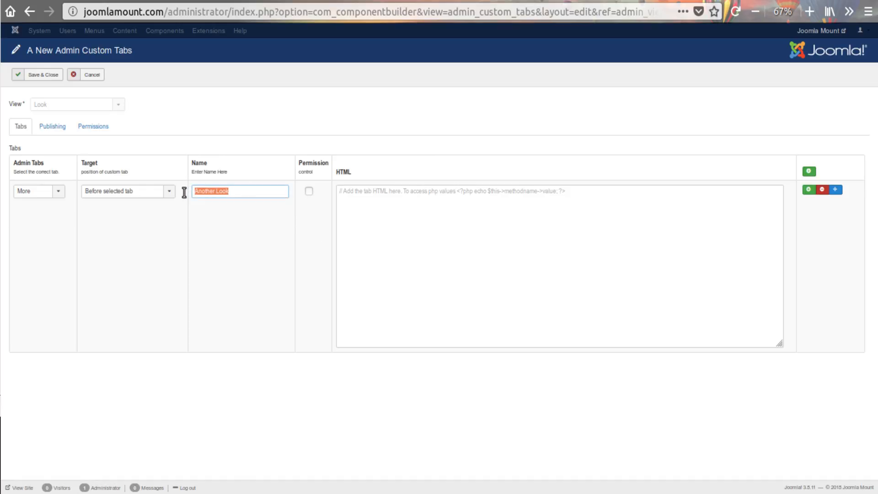
left_click(233, 228)
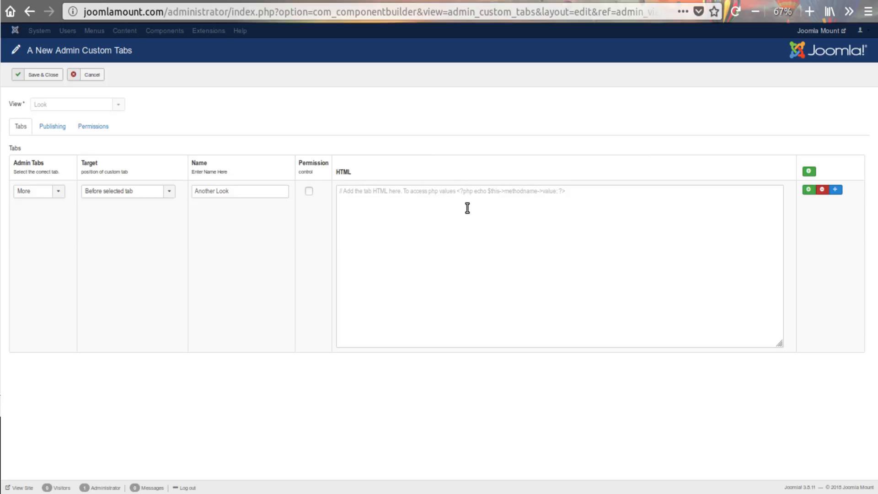
Switch to the code editor, open edit.php from the look view's tmpl folder, and go to its tab markup
left_click(456, 192)
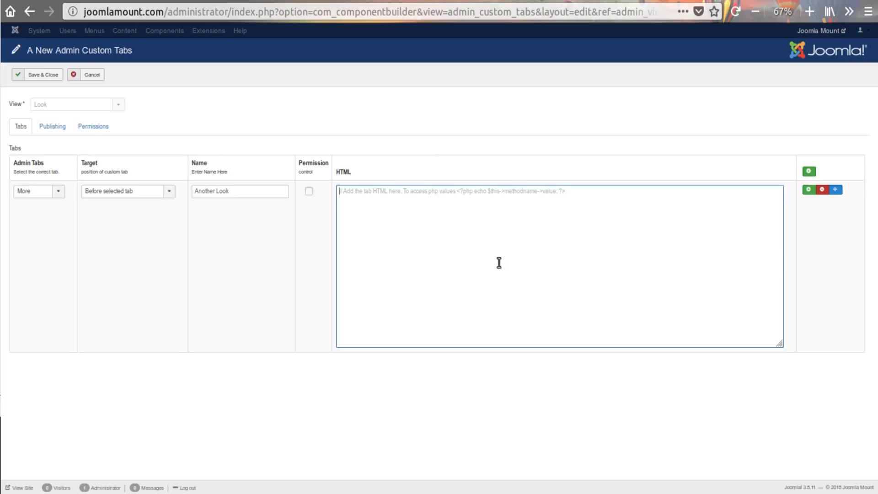
key("alt+Tab")
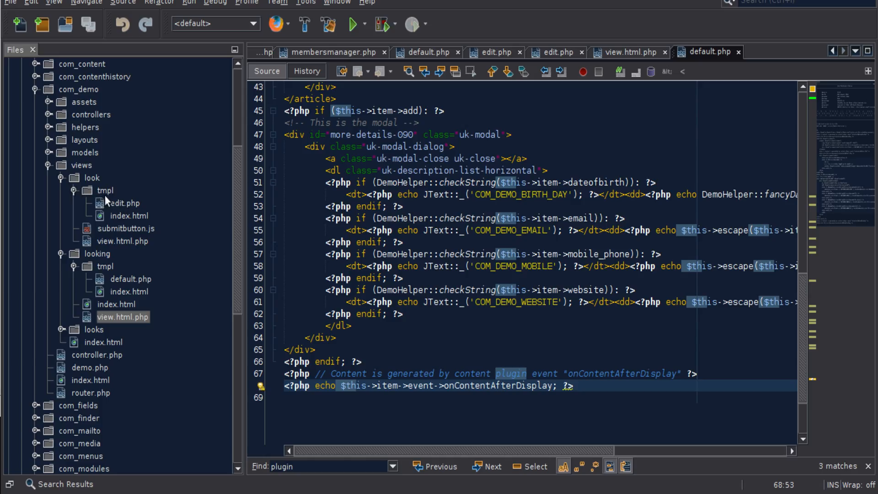
double_click(112, 200)
scroll(534, 299, "down", 10)
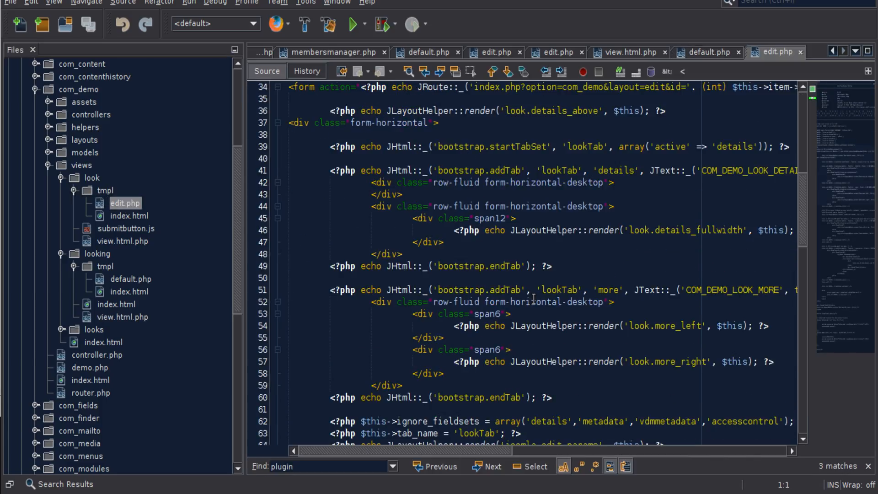
scroll(534, 299, "up", 1)
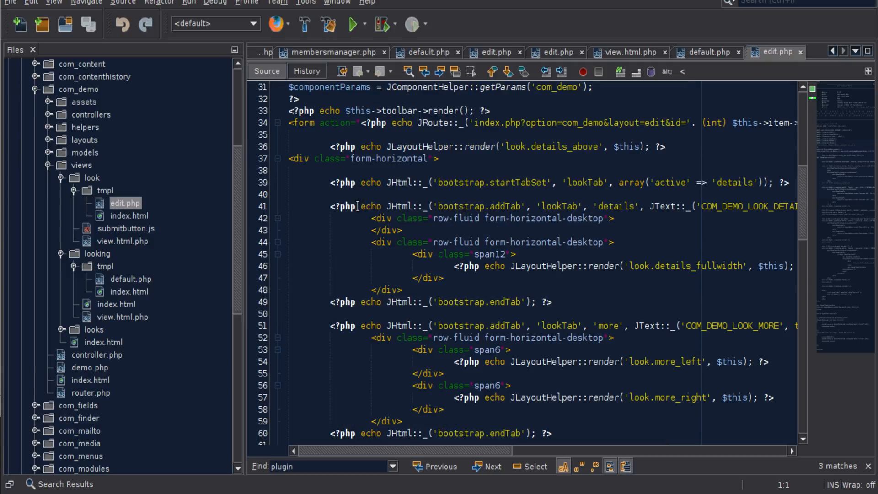
Examine the bootstrap.addTab and bootstrap.endTab calls that enclose the details tab in edit.php
left_click_drag(329, 206, 796, 206)
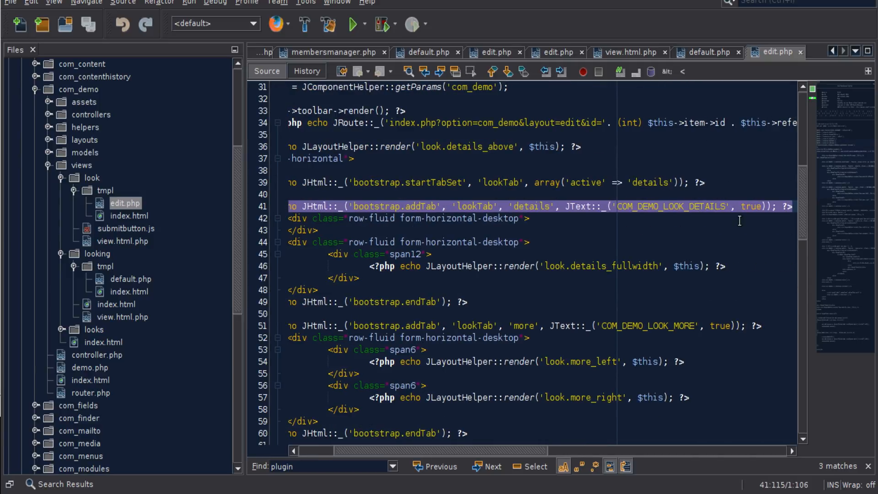
left_click(359, 206)
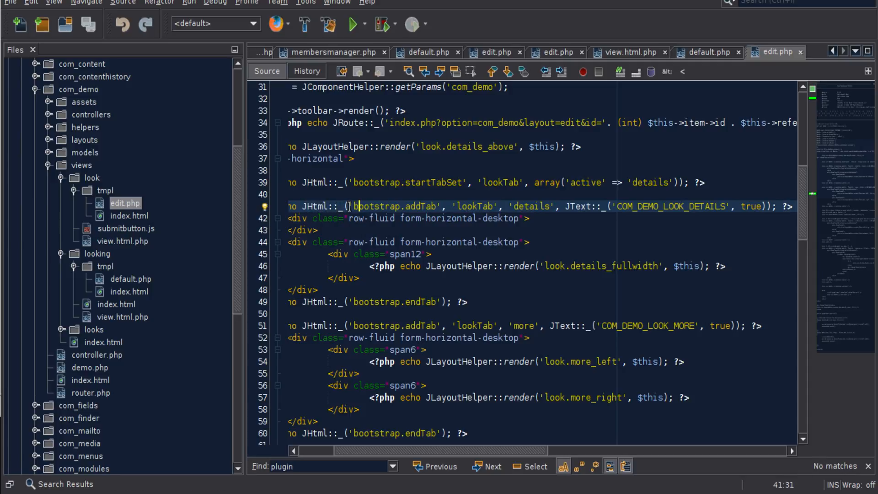
left_click_drag(436, 207, 401, 206)
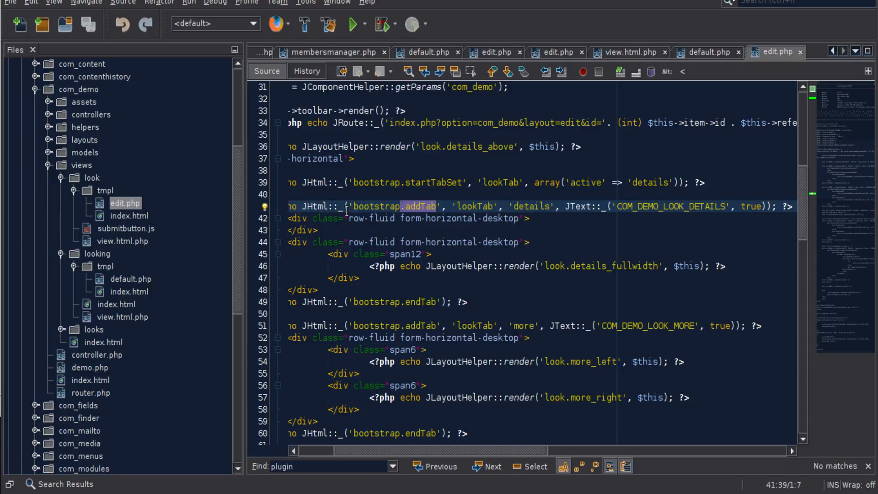
left_click(341, 209)
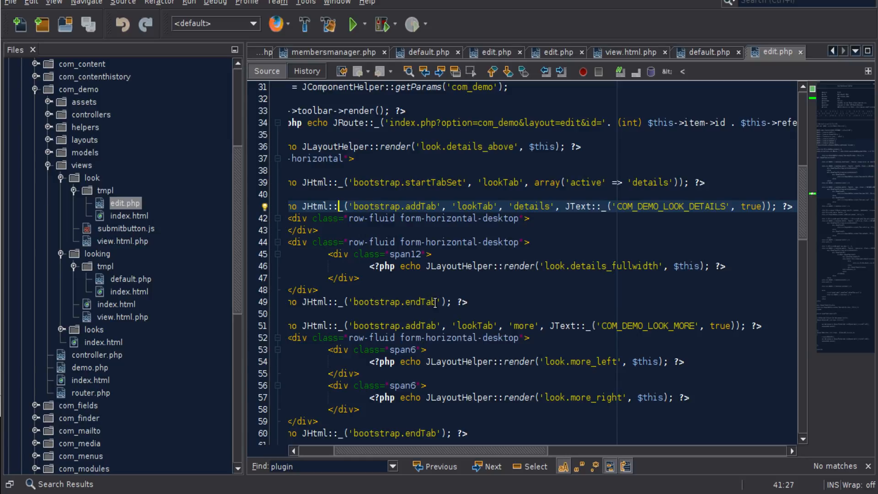
left_click_drag(436, 303, 354, 302)
left_click(366, 303)
left_click(472, 302)
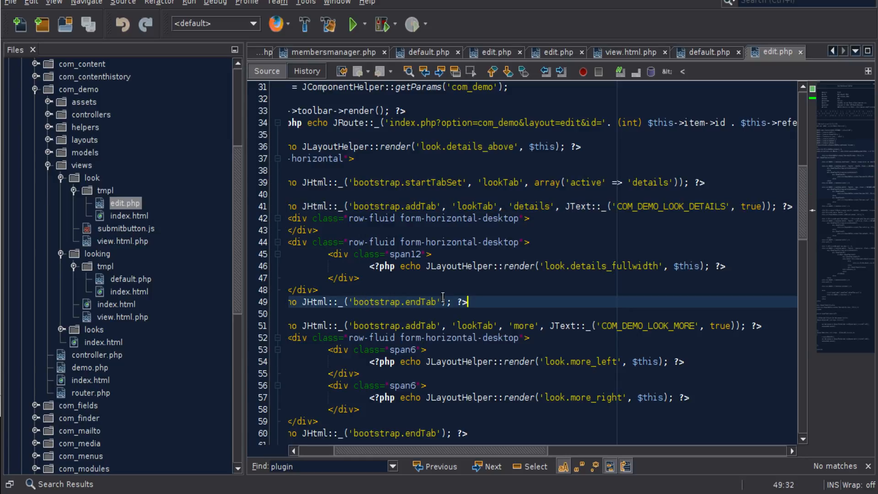
Copy the complete details tab block, lines 41 to 49 of edit.php, and paste it into the custom tab's HTML in Firefox
left_click_drag(469, 302, 227, 202)
right_click(334, 208)
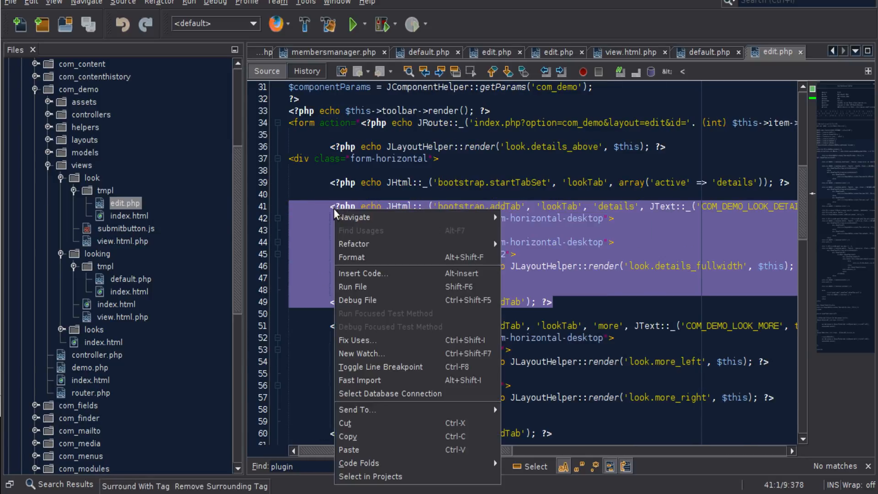
left_click(357, 436)
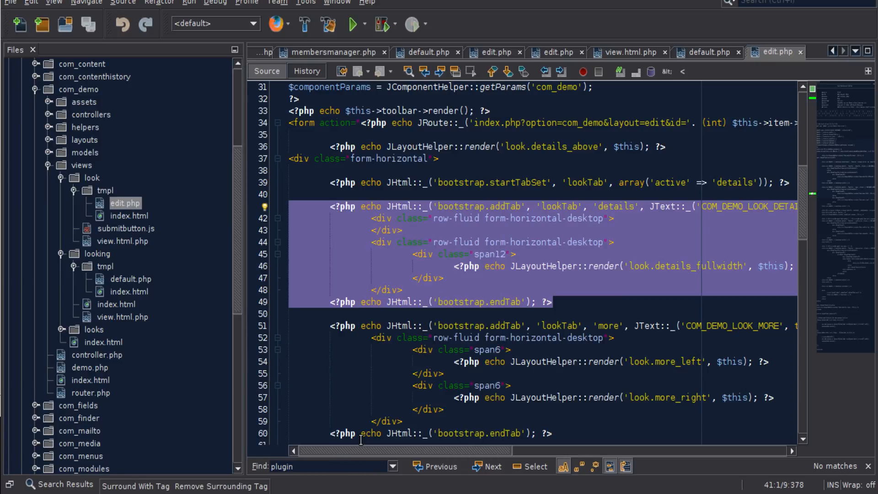
mouse_move(158, 492)
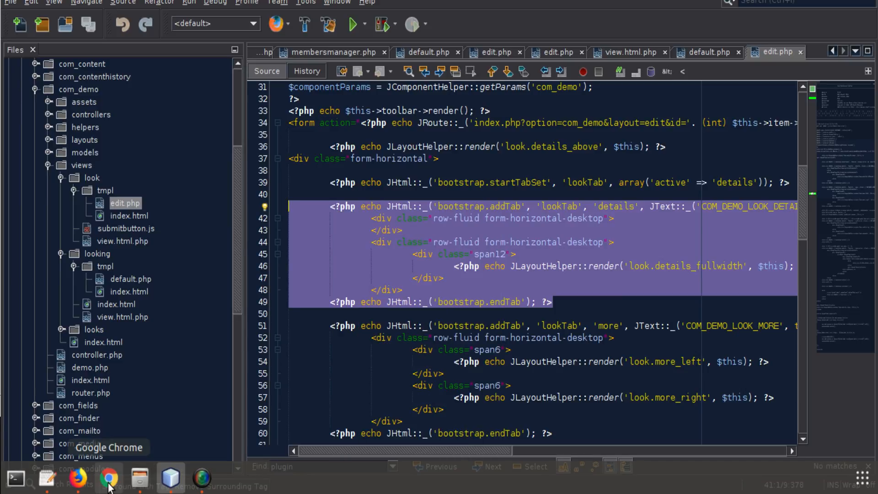
left_click(78, 478)
left_click(387, 276)
key("ctrl+v")
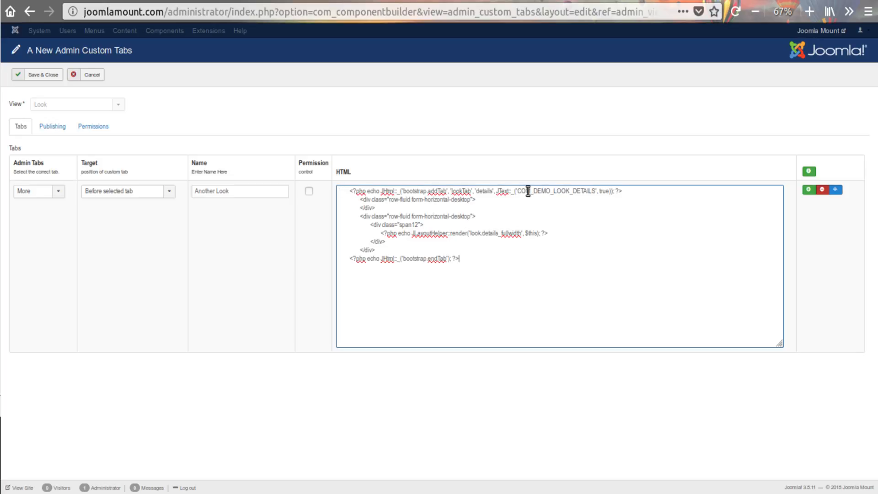
Replace the COM_DEMO_LOOK_DETAILS string in the pasted addTab line with "Your Tab name"
left_click_drag(597, 192, 518, 192)
left_click_drag(403, 192, 447, 191)
left_click_drag(447, 259, 410, 259)
left_click(410, 260)
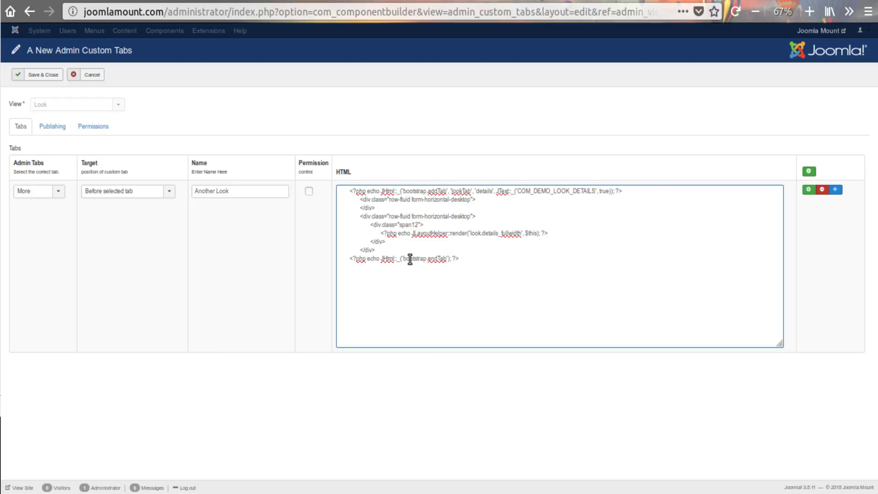
left_click(492, 252)
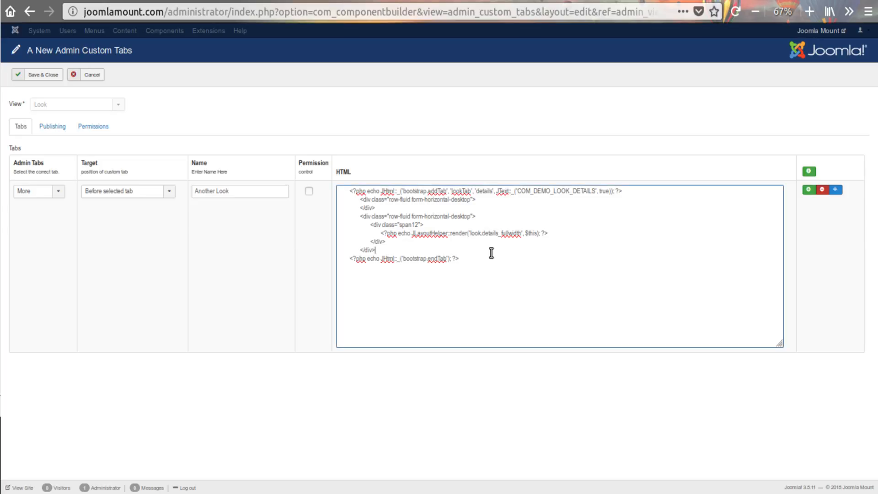
left_click(517, 191)
left_click_drag(528, 192, 596, 191)
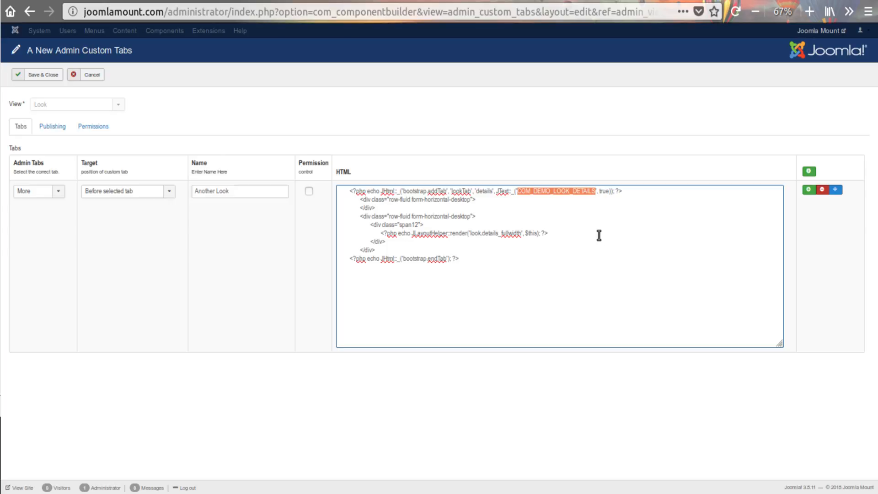
type("You")
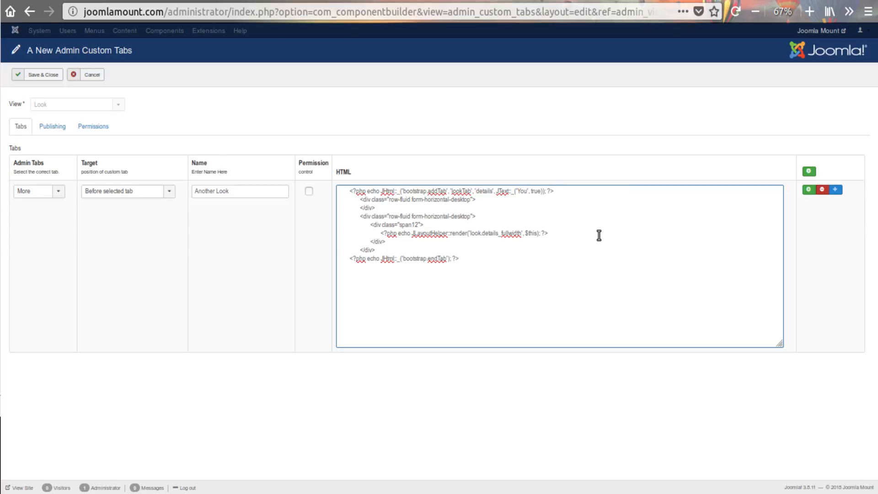
type("t")
key("BackSpace")
type("r Tabe name")
left_click(543, 191)
key("BackSpace")
Duplicate the whole tab block in the HTML, placing the copy below the original
left_click_drag(497, 257, 323, 186)
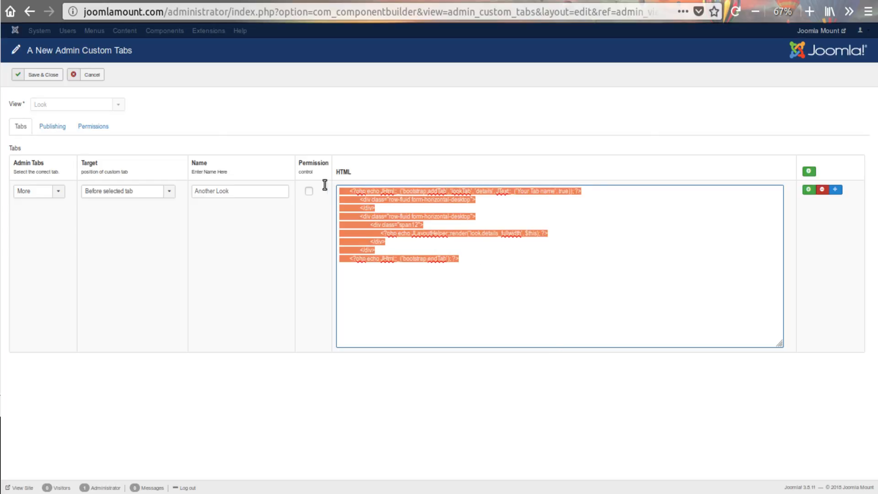
left_click(494, 256)
key("ctrl+v")
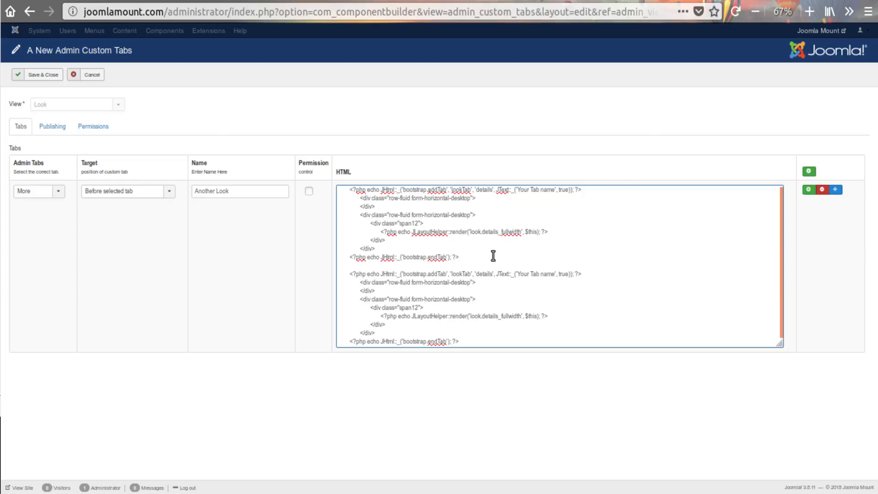
Change the label in the second block's addTab line to "Your 2 Tab name"
left_click(530, 275)
type("2")
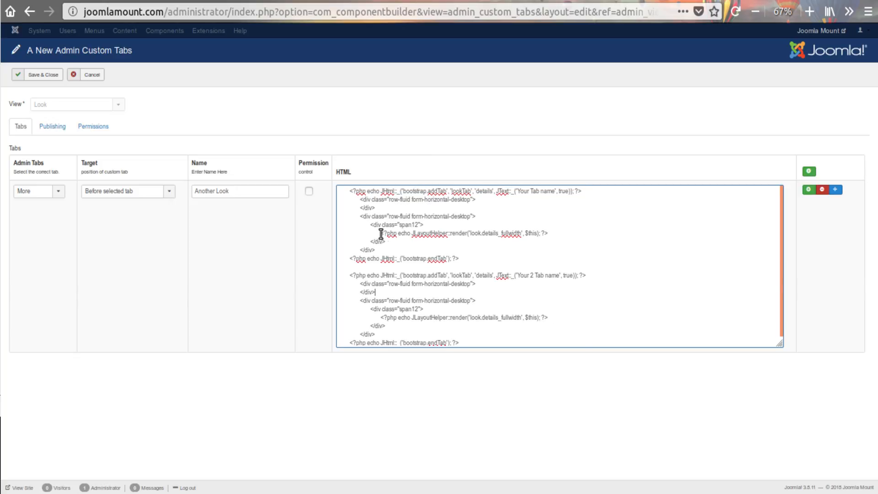
Replace the JLayoutHelper::render line in both tab blocks with <?php JText::_('Some text'); ?>
left_click_drag(381, 233, 565, 233)
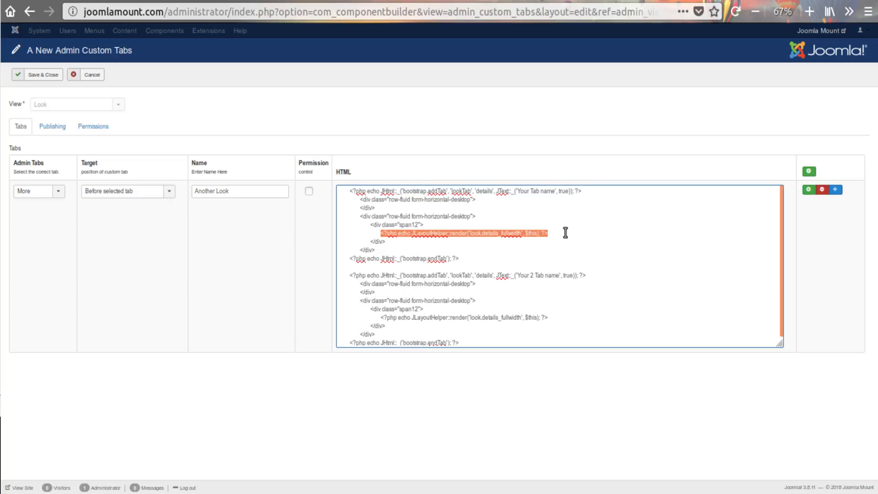
type("<?php ")
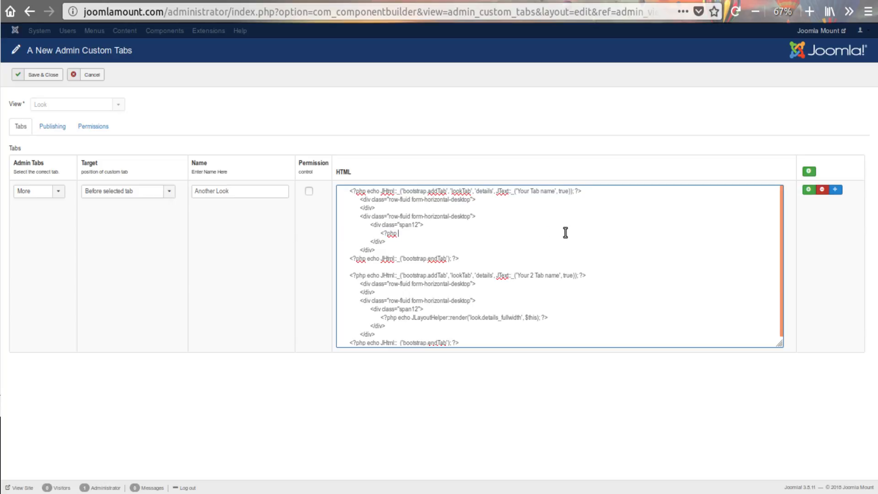
type("JText::_('Some text'); ?>")
left_click_drag(457, 233, 380, 235)
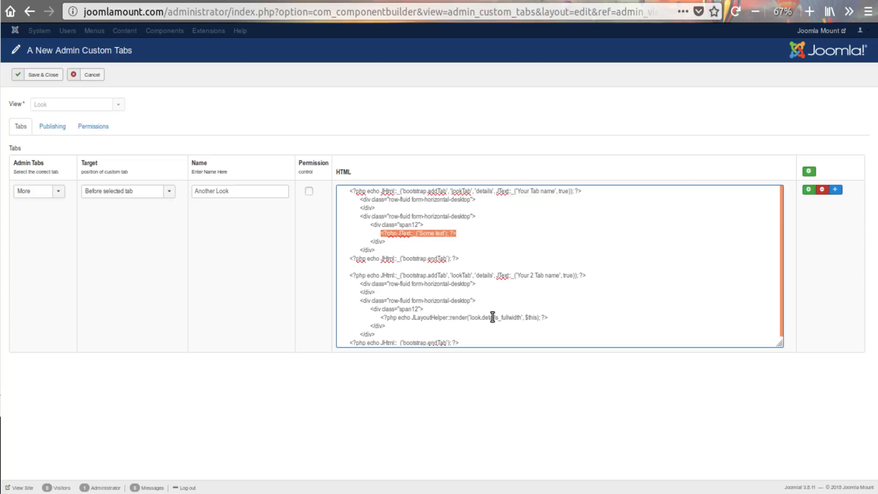
left_click_drag(563, 316, 381, 316)
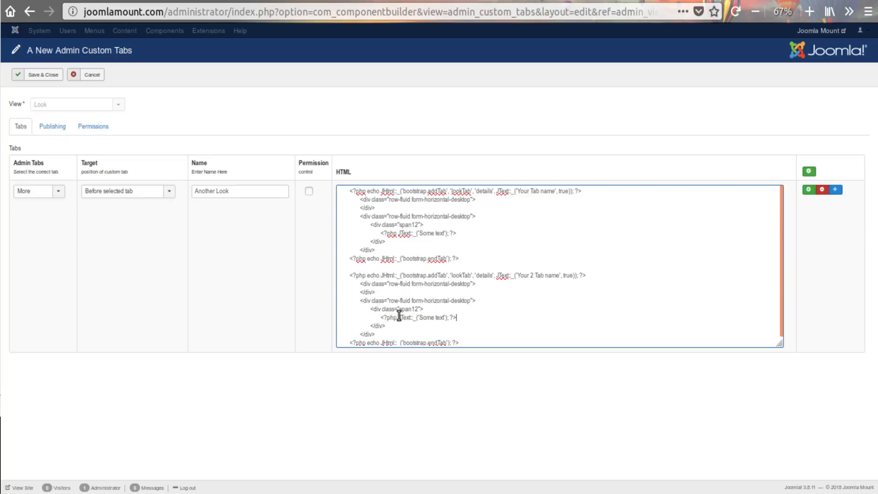
key("ctrl+v")
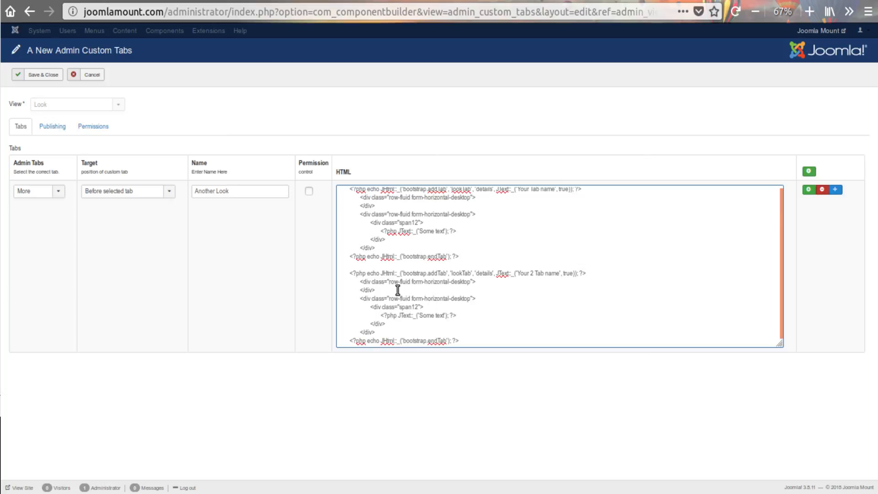
Remove the empty row-fluid form-horizontal-desktop div from both tab blocks in the HTML
left_click_drag(397, 291, 325, 283)
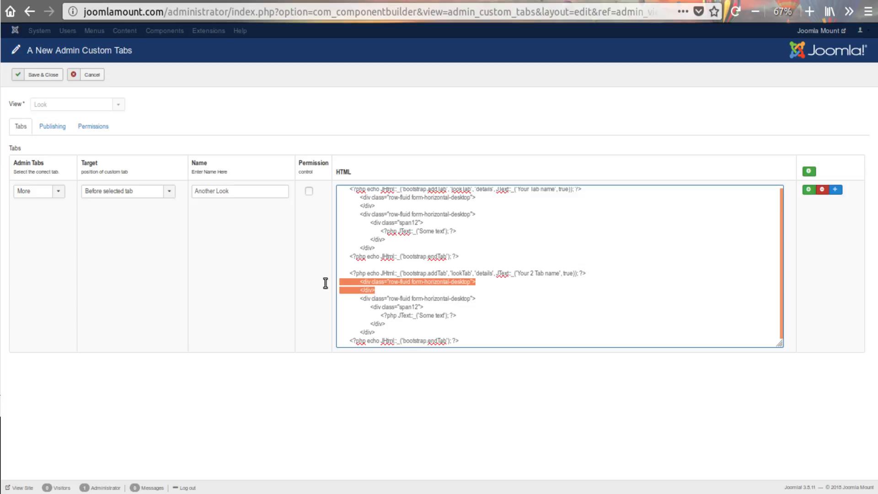
key("BackSpace")
key("BackSpace")
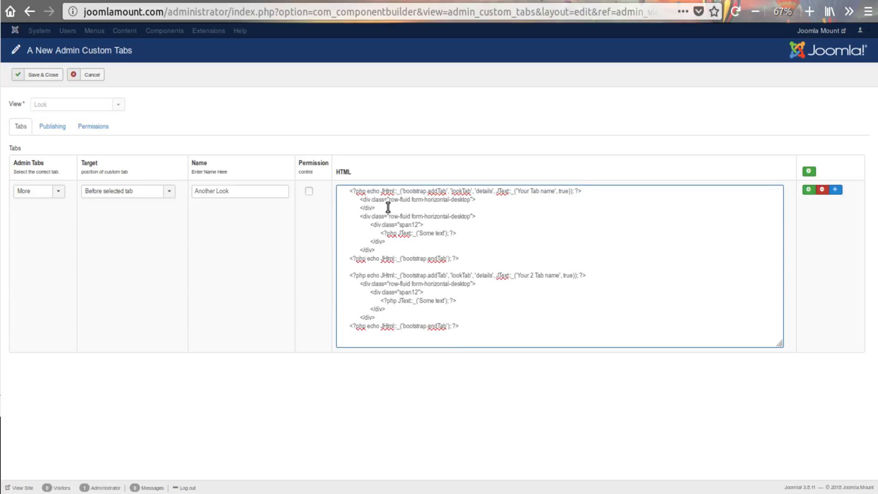
left_click_drag(389, 208, 318, 199)
key("BackSpace")
key("BackSpace")
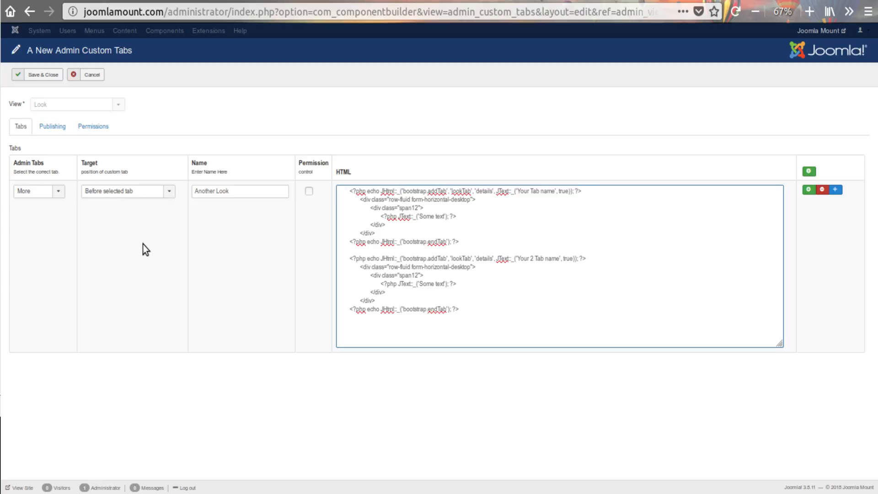
left_click(308, 192)
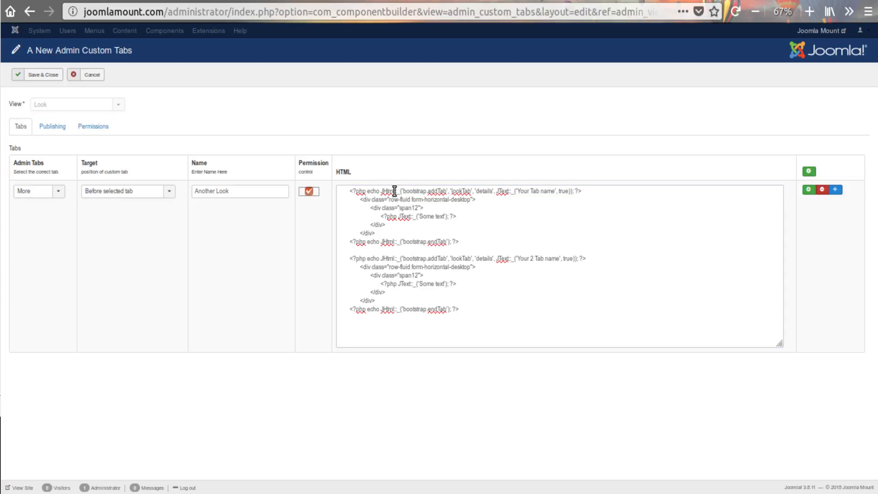
left_click(310, 192)
left_click_drag(404, 243, 448, 243)
left_click(497, 246)
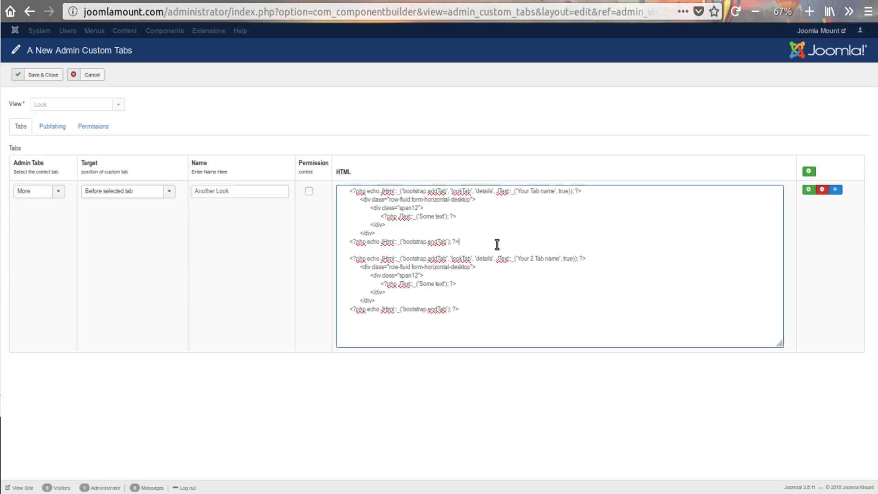
Save and close the new custom tabs, and compile and install the Demo component on this Joomla website
left_click(43, 74)
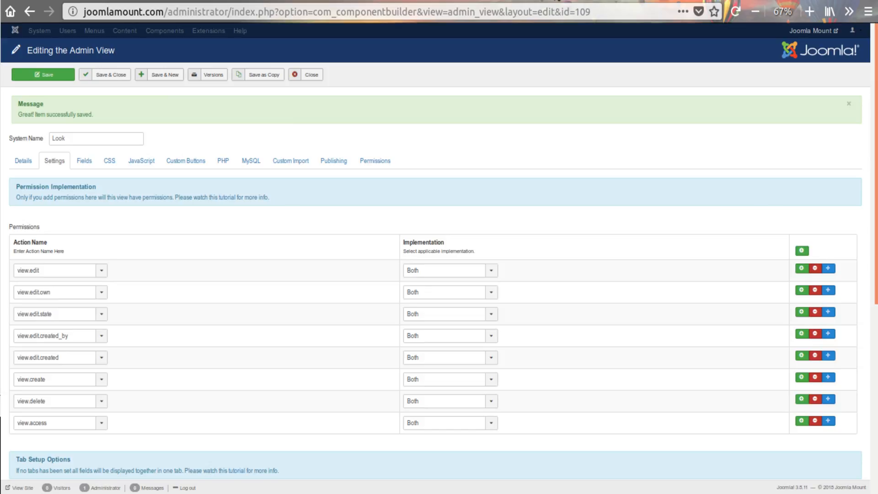
left_click(553, 0)
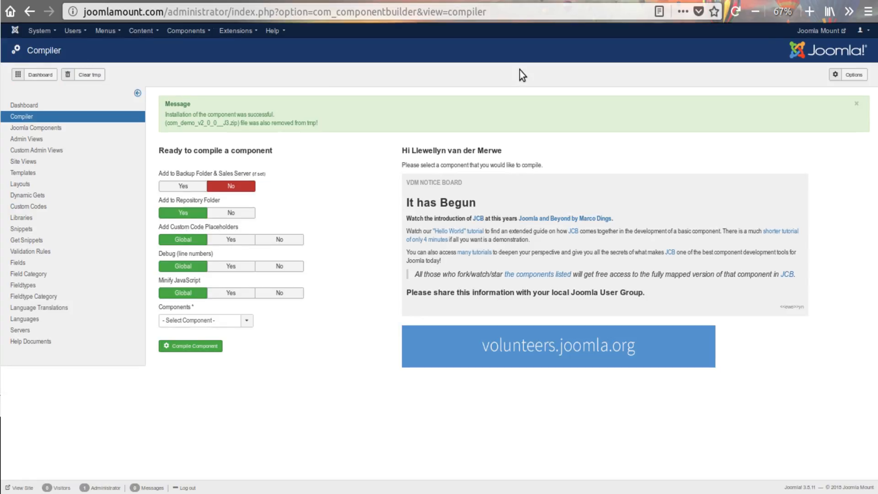
left_click(195, 325)
left_click(196, 348)
left_click(188, 347)
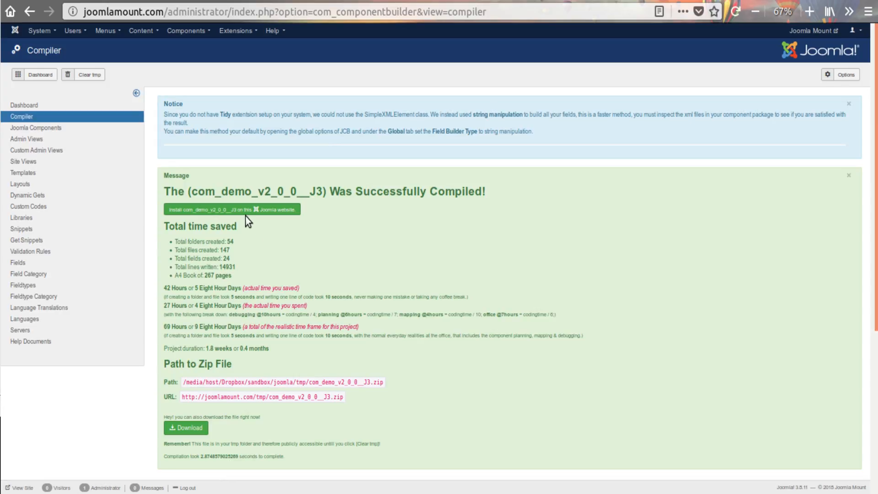
left_click(243, 211)
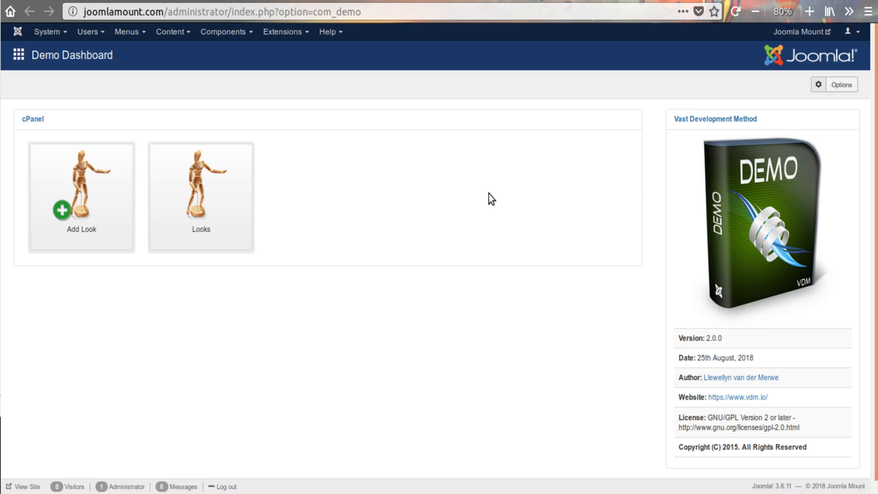
Open the look record "The Name" in the Demo component and check its two custom tabs and the More tab
left_click(237, 212)
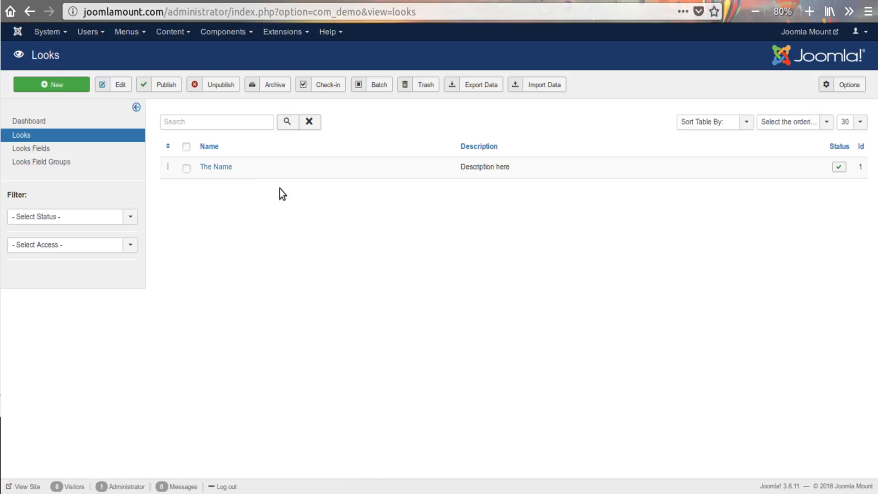
left_click(227, 167)
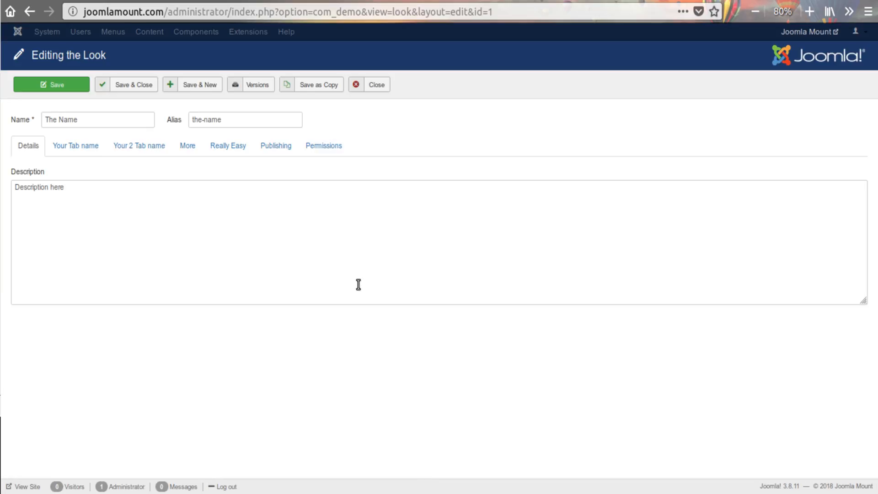
left_click(81, 148)
left_click(145, 153)
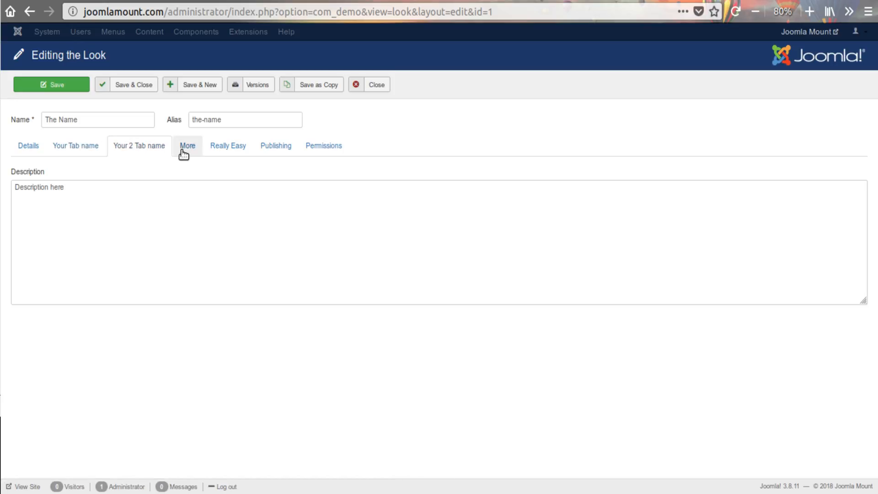
left_click(198, 154)
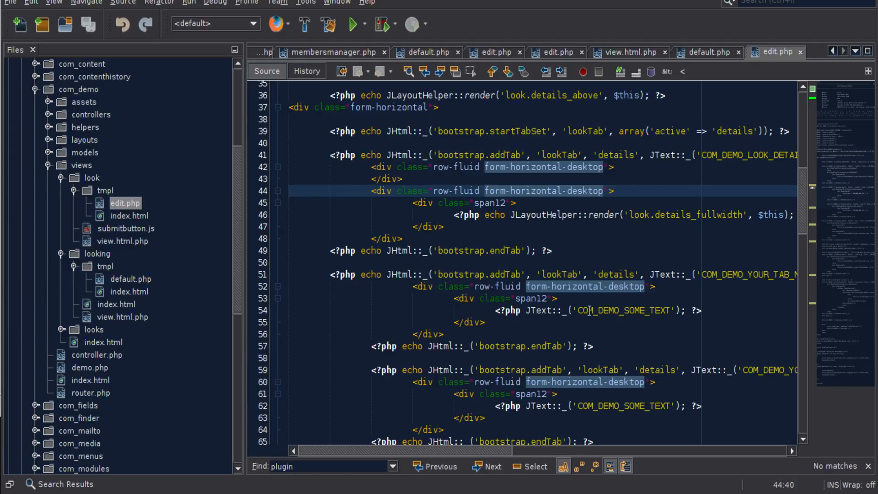
Examine the 'details' identifier in the addTab calls of the two added tabs in edit.php in the code editor
double_click(612, 273)
key("ctrl+F3")
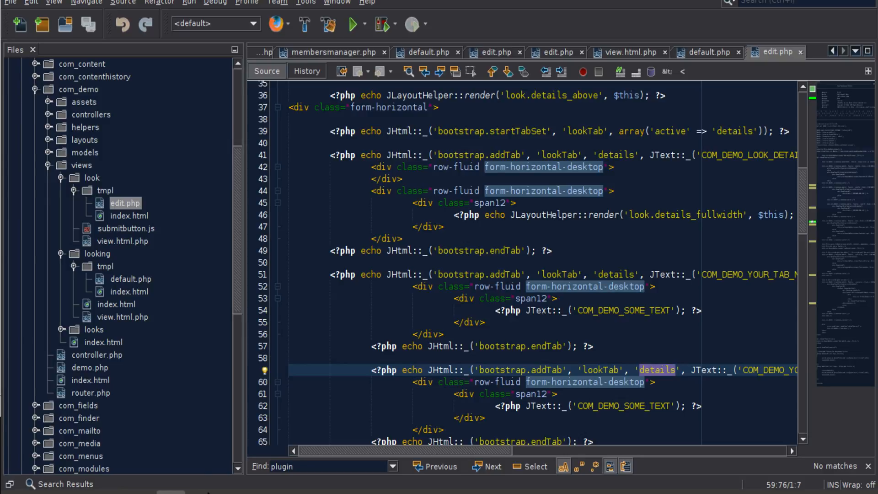
In Firefox, change the 'details' identifiers in Look's custom tab HTML to 'ujgfhsdgfds' for the first and 'dfdsfdsgdsg' for the second, and save
left_click(78, 485)
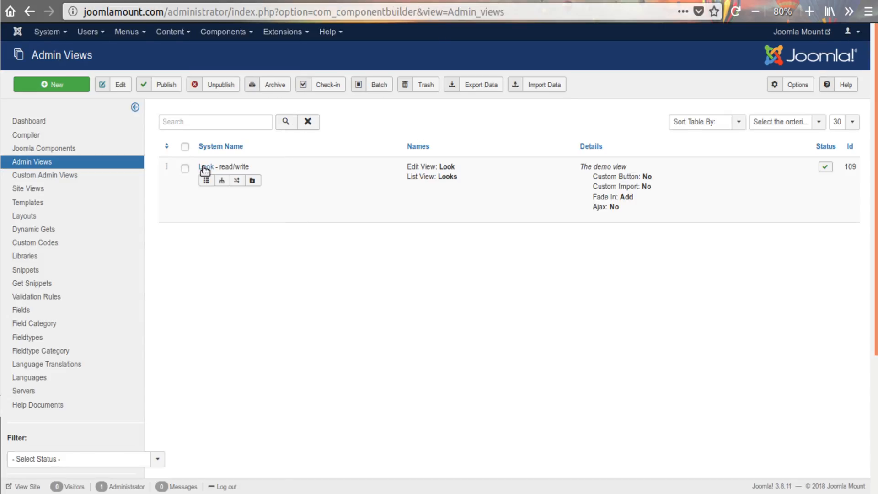
left_click(252, 180)
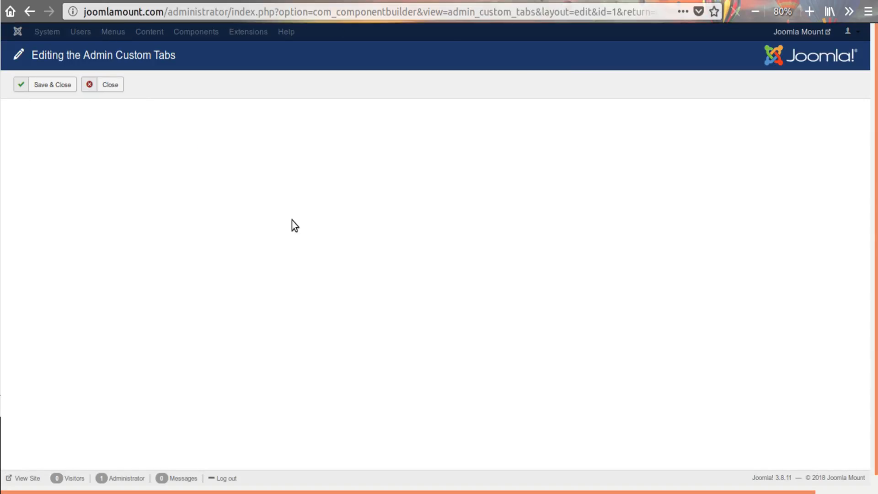
double_click(488, 244)
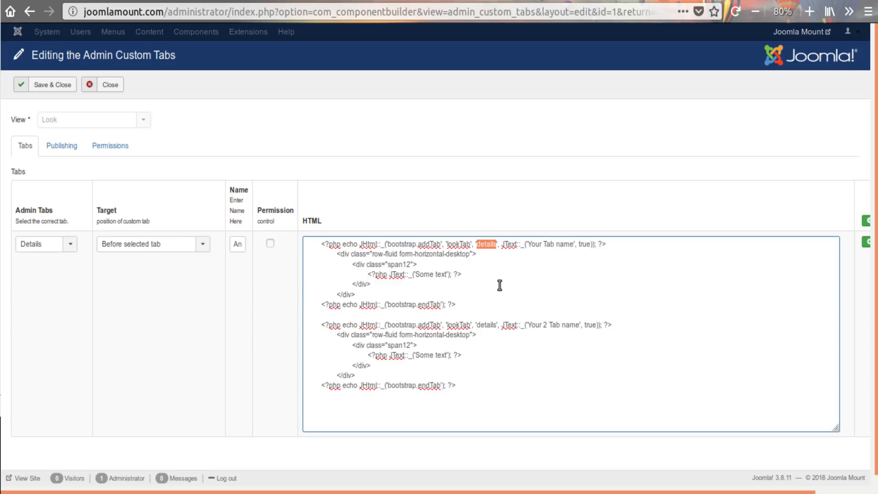
type("ujgfhsdgfds")
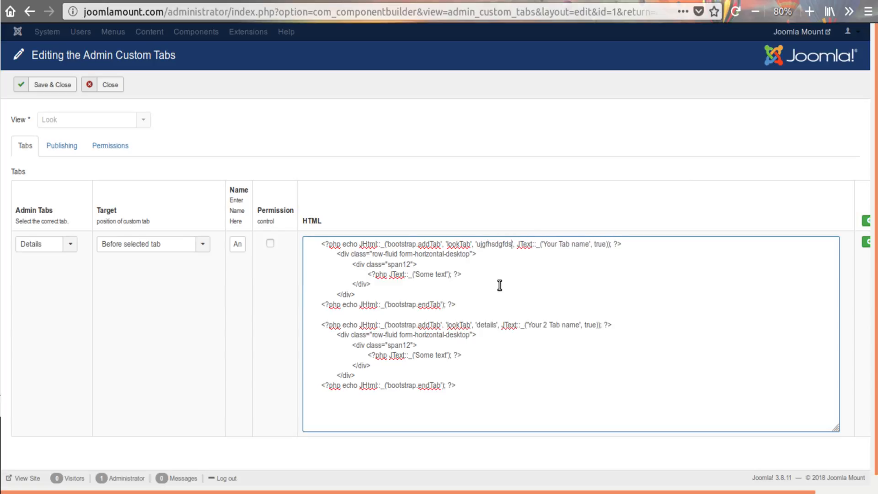
double_click(493, 327)
type("dfdsfdsgdsg")
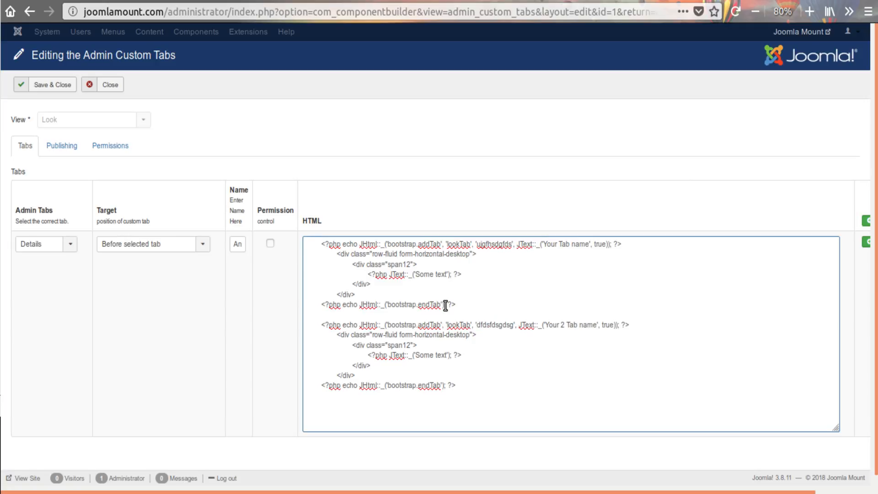
left_click(67, 87)
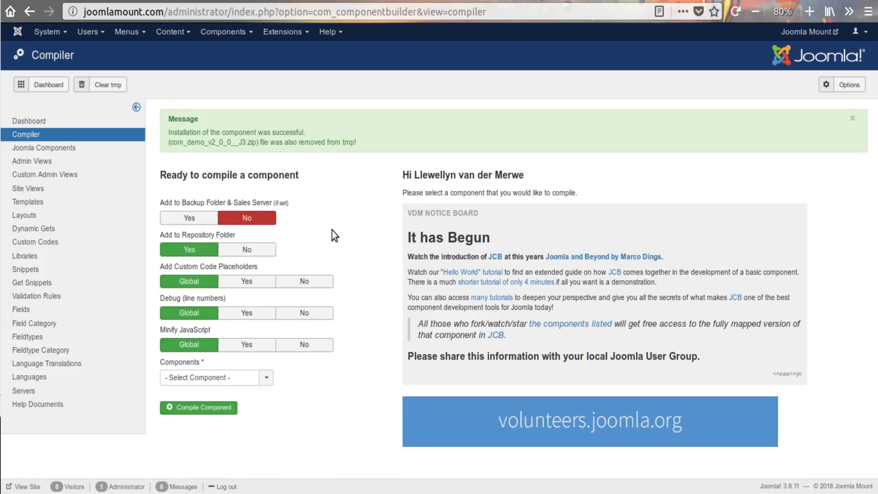
Recompile the Demo component with the changed tab identifiers and install it again
left_click(224, 378)
left_click(178, 406)
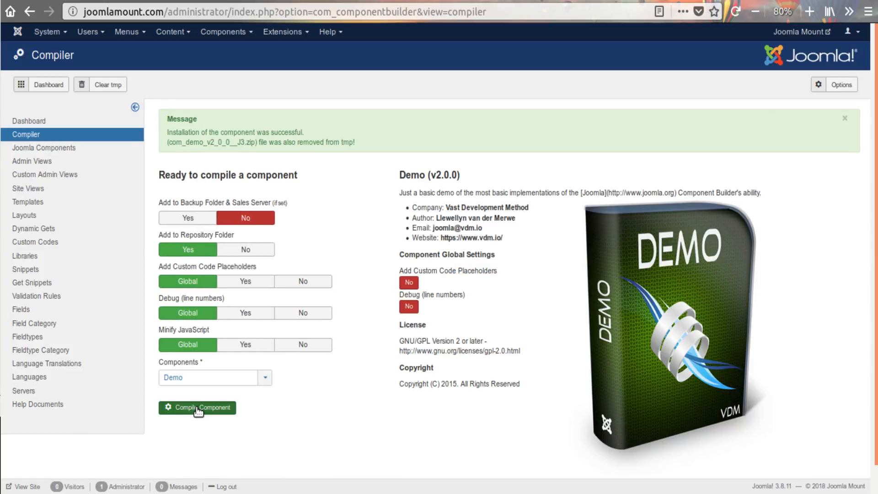
left_click(192, 407)
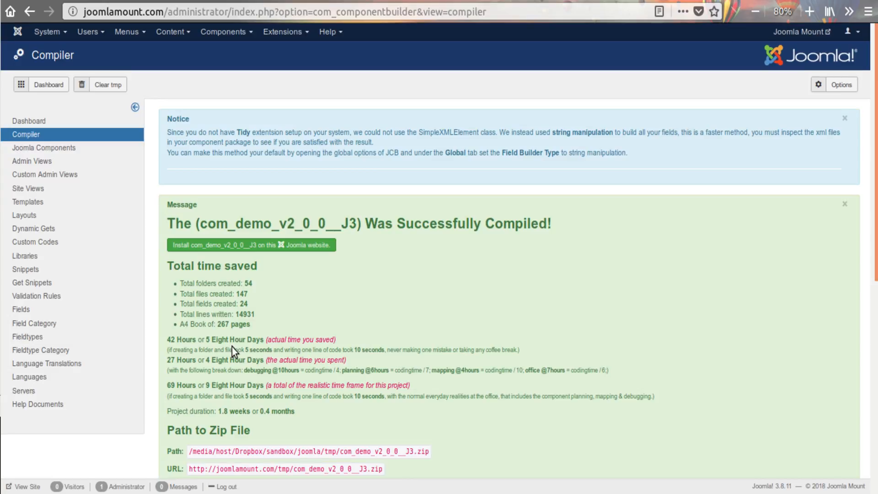
left_click(237, 246)
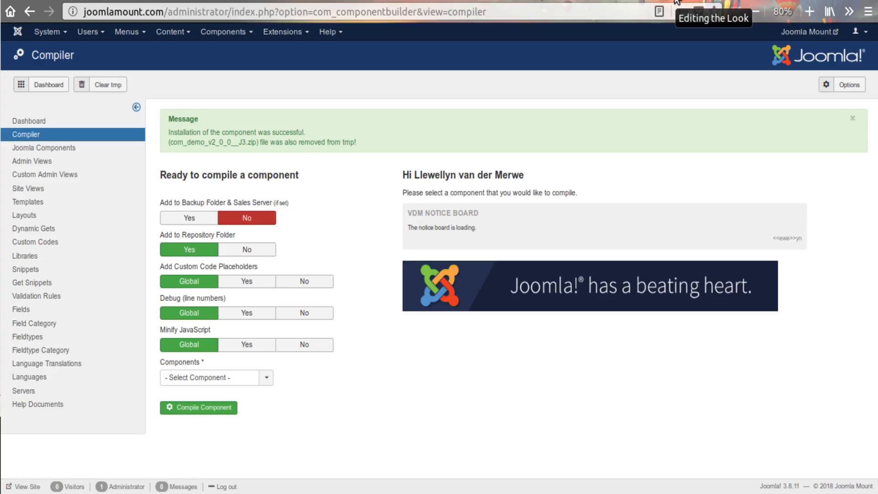
Reload the look record's edit page and check the content of Your Tab name, Your 2 Tab name and Details
left_click(675, 1)
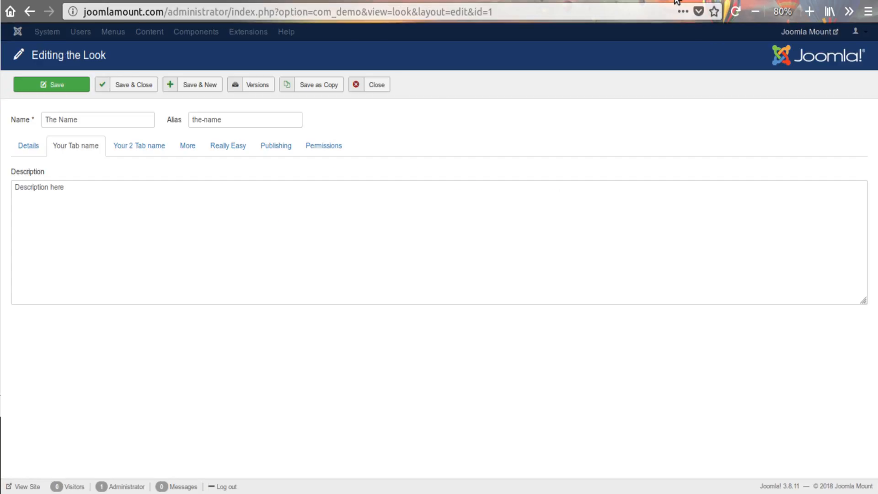
left_click(736, 11)
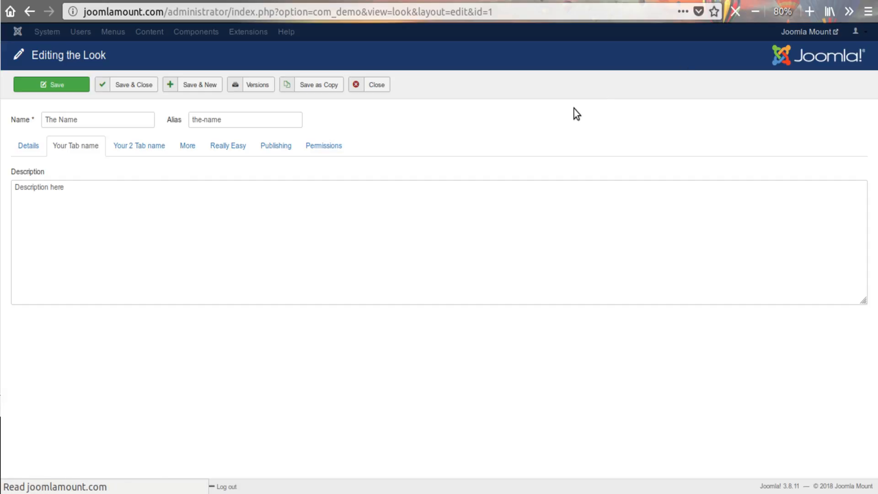
left_click(108, 150)
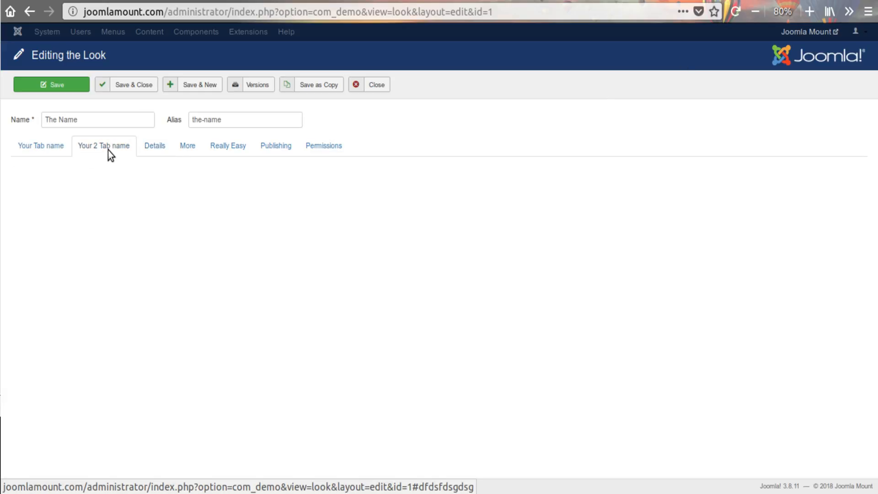
left_click(55, 153)
left_click(88, 151)
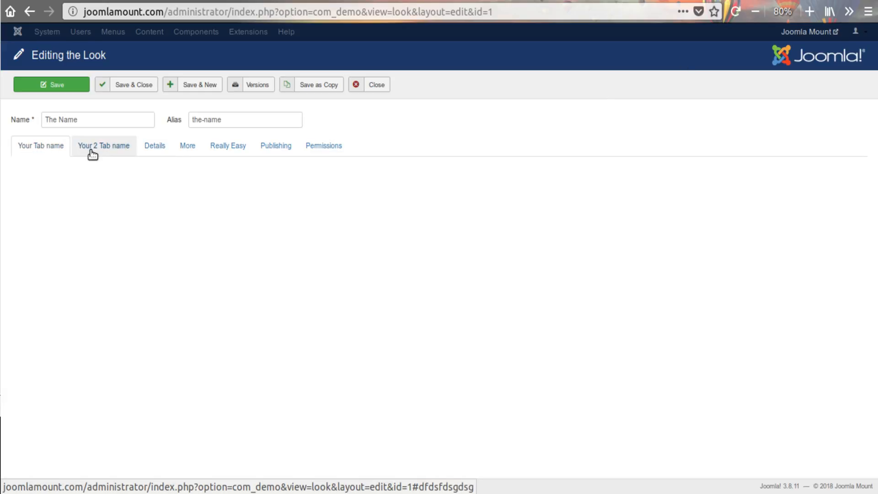
left_click(143, 149)
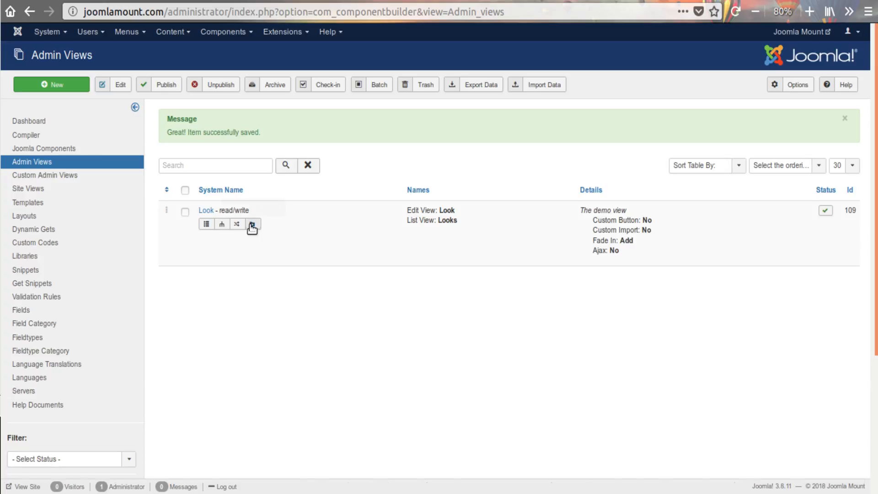
Open the Look view's custom tabs and add echo before the JText 'Some text' call in both HTML tab blocks
left_click(252, 224)
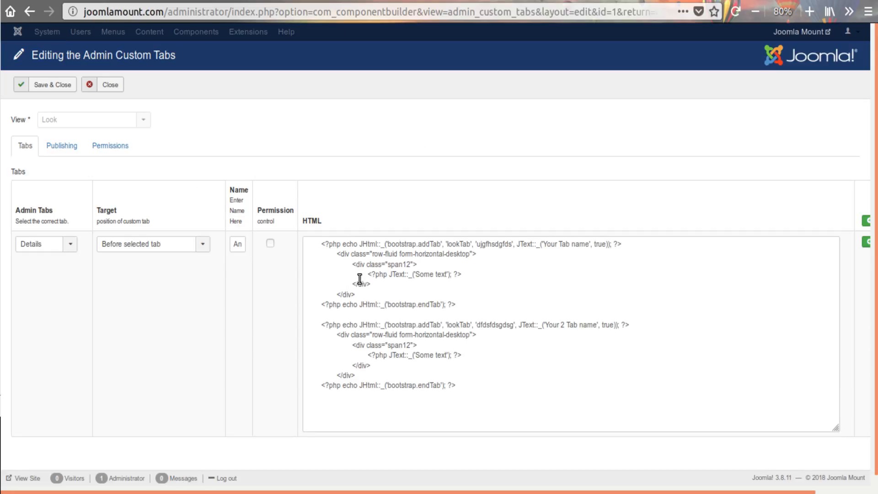
left_click(390, 275)
type("echo")
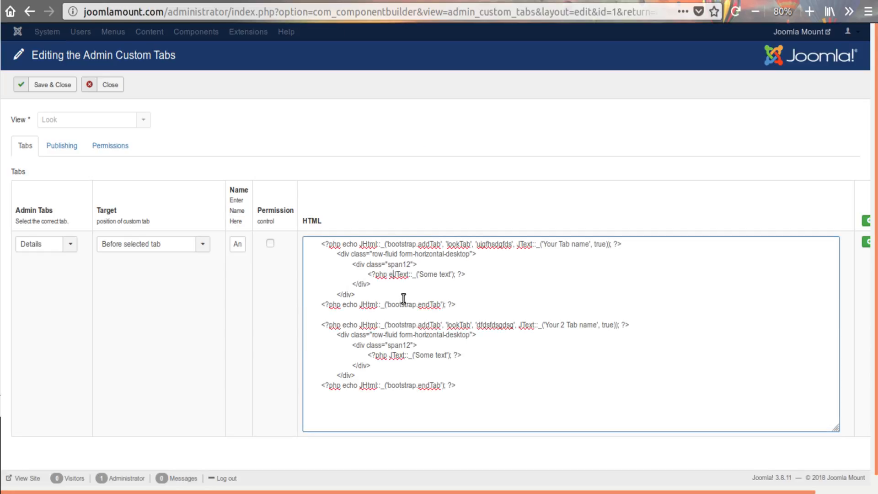
left_click(391, 356)
type("e")
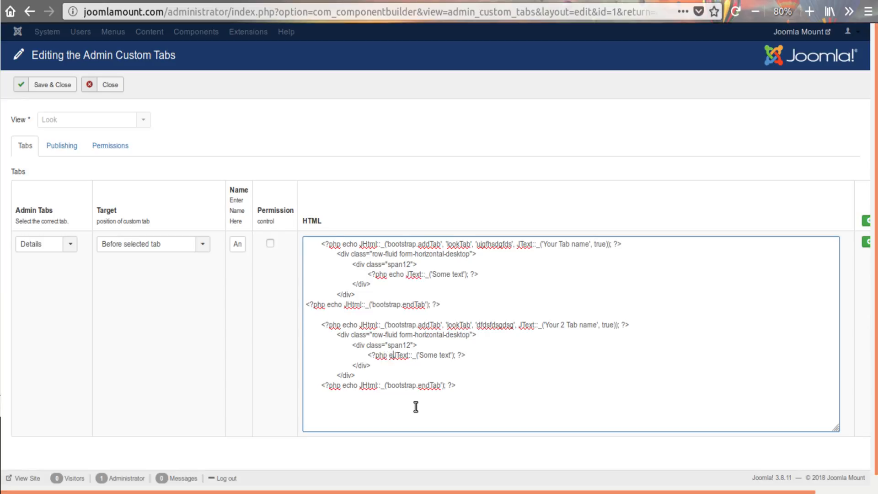
type("cho")
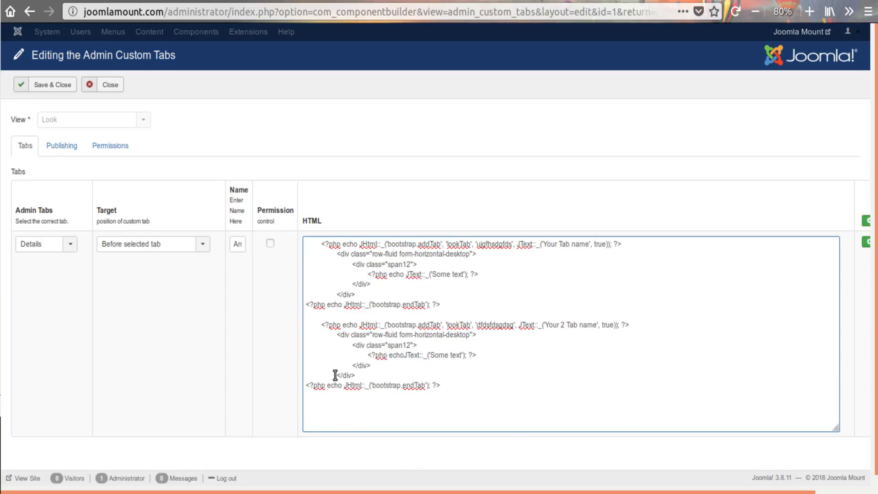
Reduce the indentation of the first tab block's lines and the second block's addTab line by one level in the HTML
double_click(302, 325)
key("BackSpace")
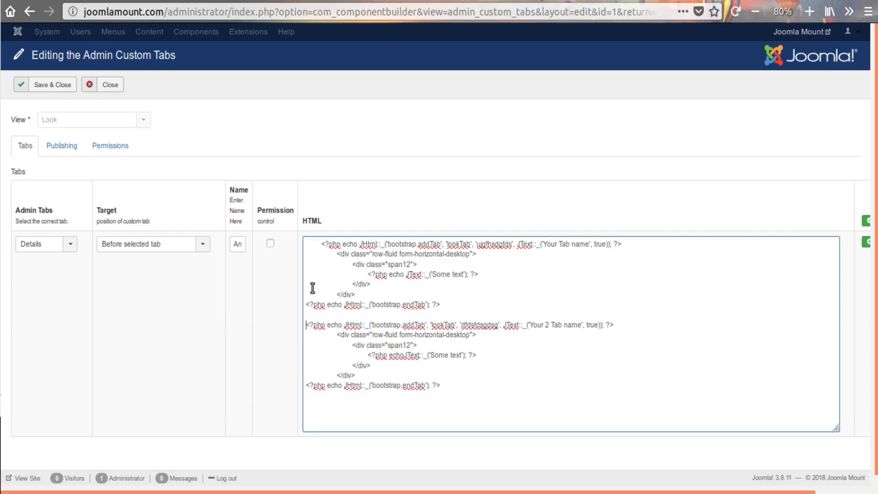
left_click(318, 244)
left_click(336, 254)
key("BackSpace")
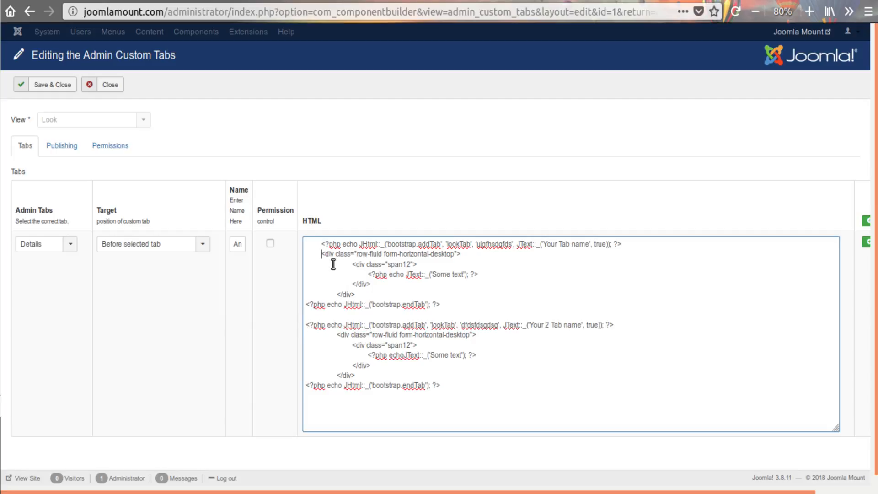
left_click(320, 244)
key("BackSpace")
left_click(349, 264)
key("BackSpace")
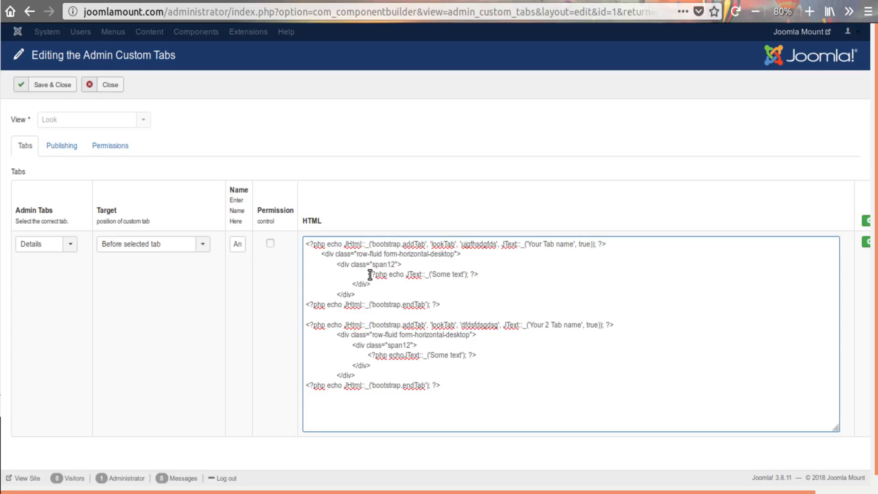
left_click(369, 274)
key("BackSpace")
left_click(351, 284)
key("BackSpace")
left_click(333, 294)
key("BackSpace")
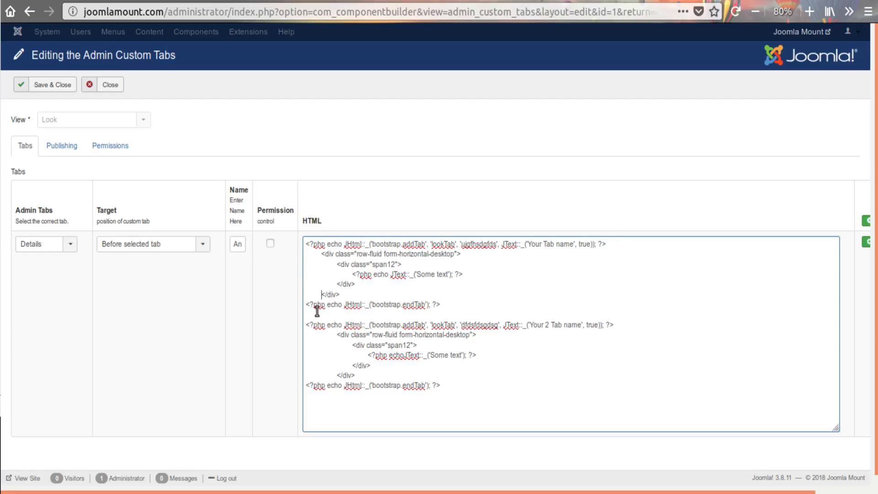
left_click(306, 305)
key("BackSpace")
key("Return")
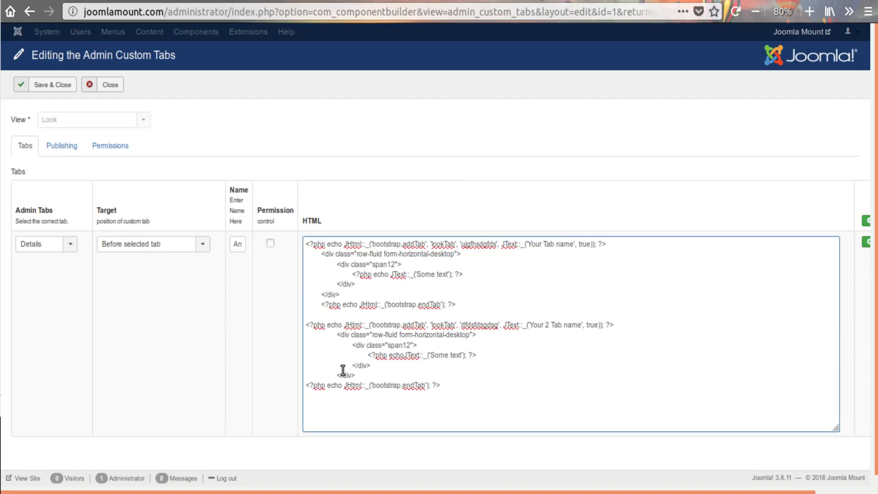
Reduce the indentation of the second tab block's div and JText lines by one level, then save and close the custom tabs
key("BackSpace")
left_click(354, 344)
key("BackSpace")
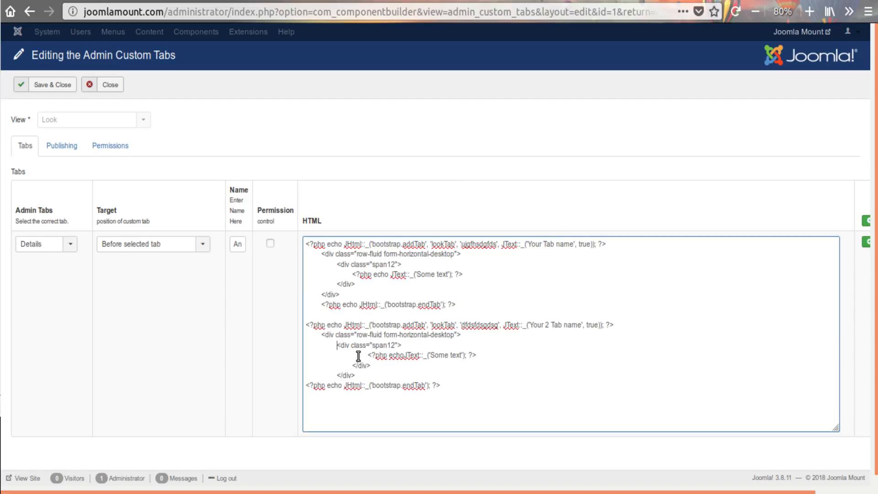
left_click(361, 356)
key("BackSpace")
left_click(343, 368)
key("BackSpace")
left_click(335, 377)
key("BackSpace")
left_click(308, 386)
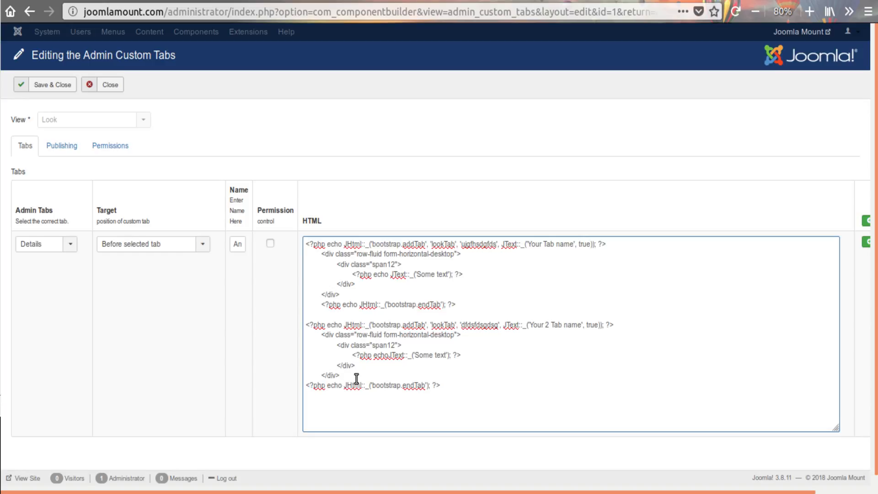
left_click(73, 92)
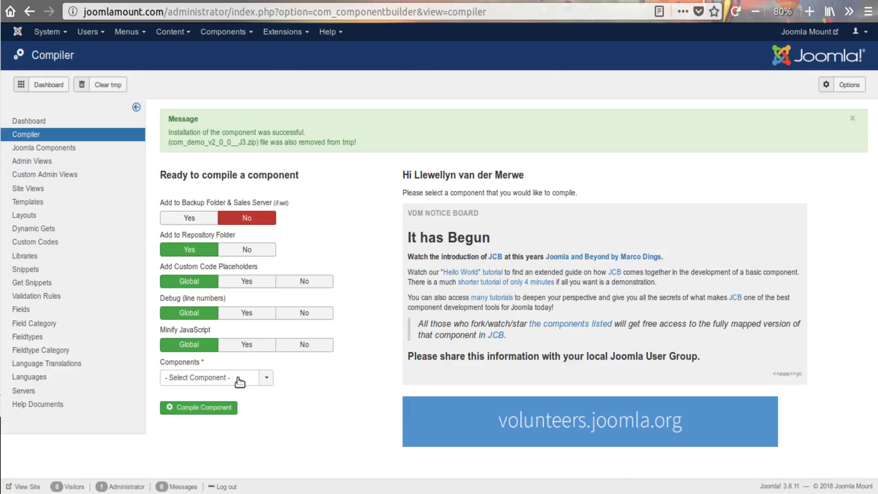
Compile the Demo component with the edited tab HTML and install it
left_click(239, 377)
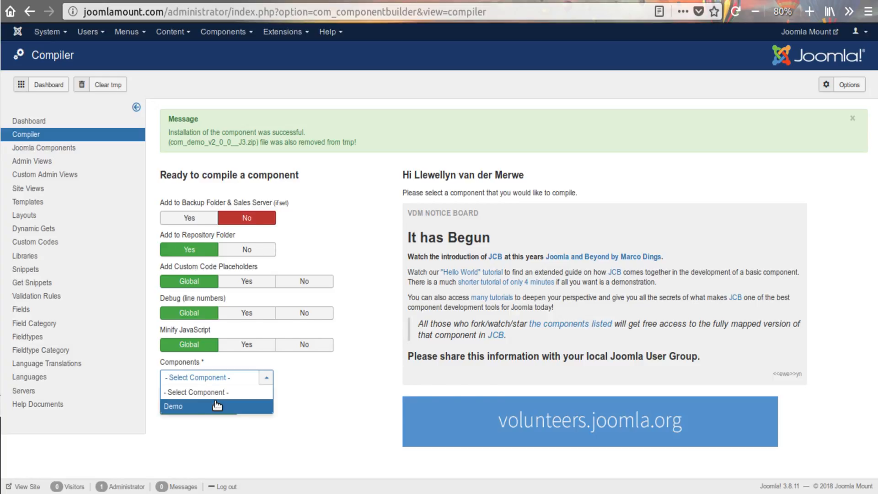
left_click(234, 399)
left_click(213, 407)
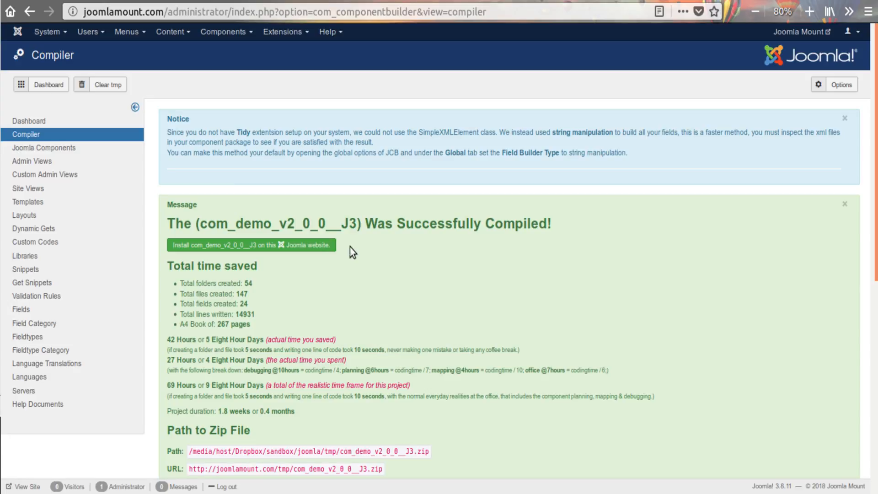
left_click(329, 244)
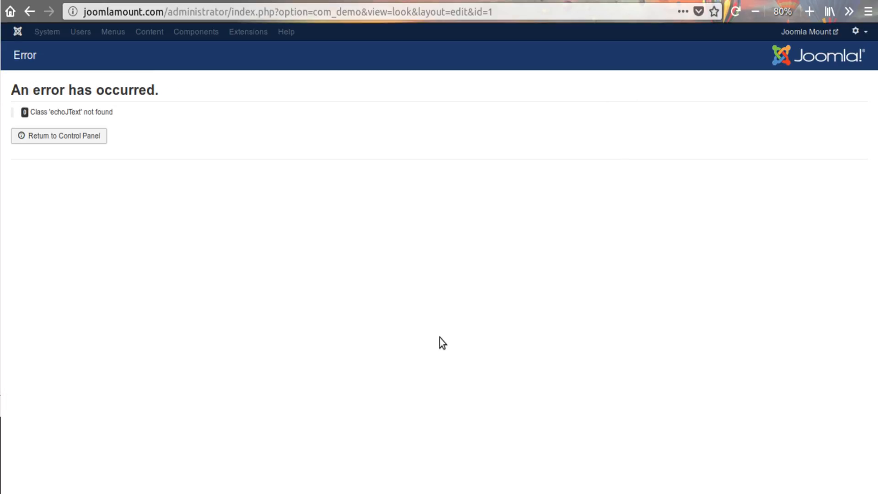
In the code editor, separate echo from JText with a space in the second added tab of edit.php and save the file
mouse_move(374, 492)
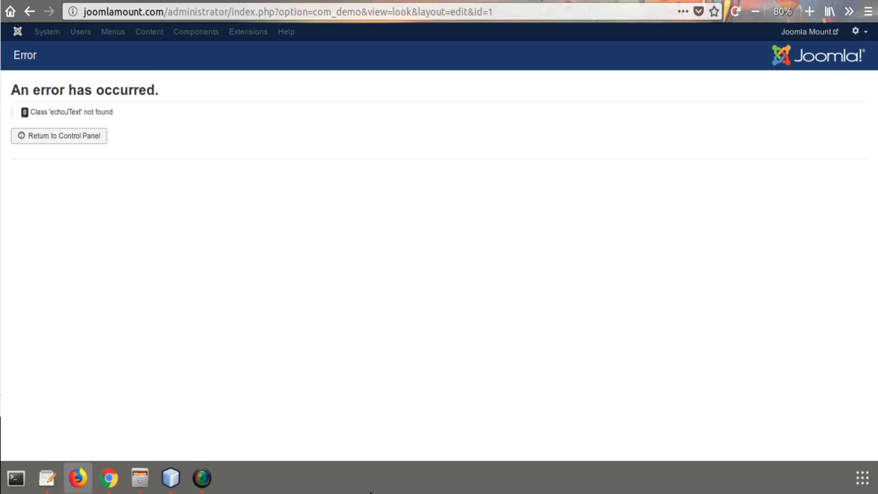
key("alt+Tab")
left_click(507, 394)
key("ctrl+s")
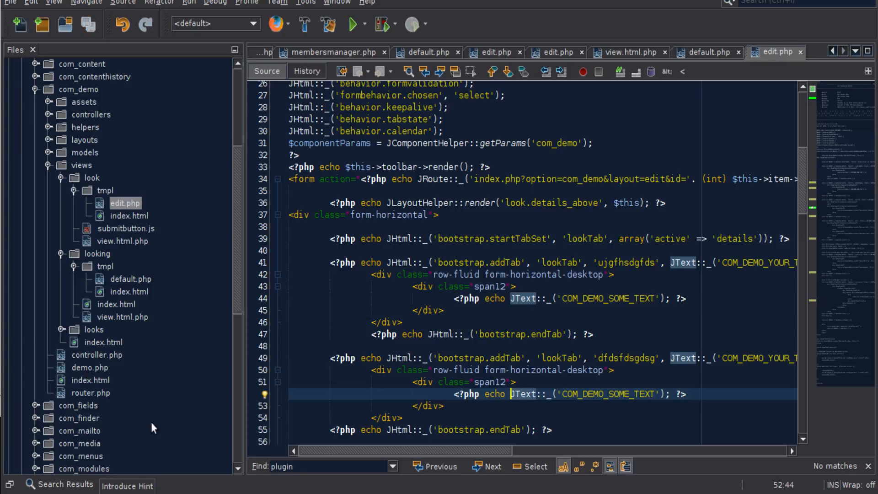
left_click(349, 380)
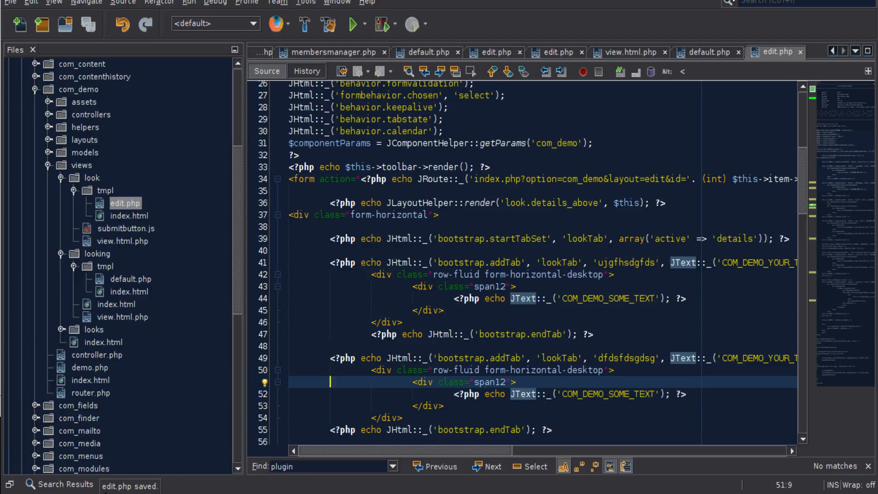
Switch to Firefox, reload the look record's edit page and check the content of Your Tab name and Your 2 Tab name
mouse_move(225, 490)
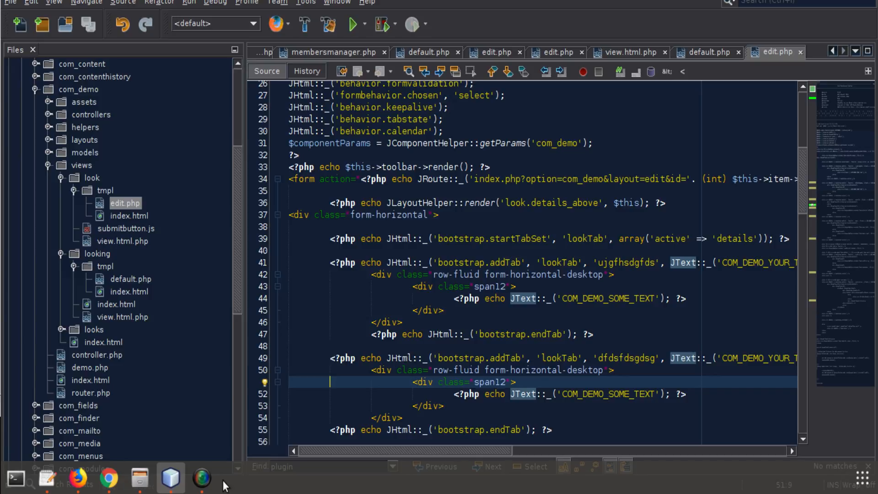
left_click(78, 478)
left_click(737, 20)
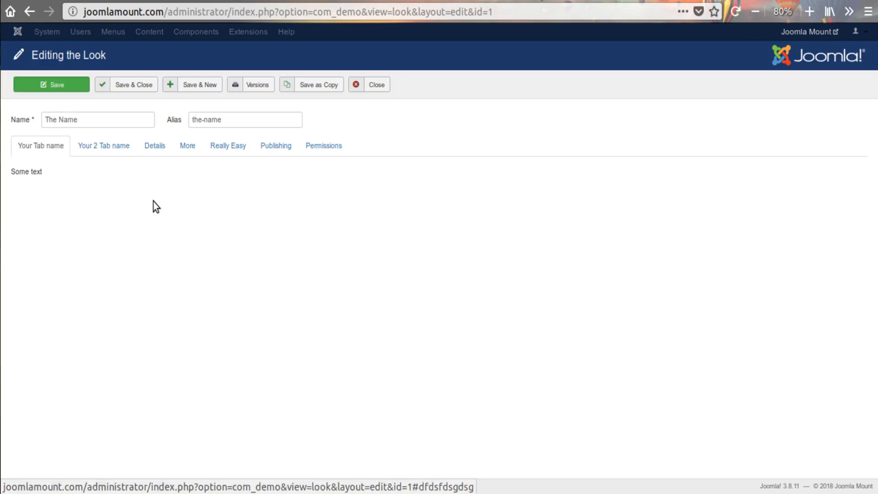
left_click(112, 145)
left_click(51, 147)
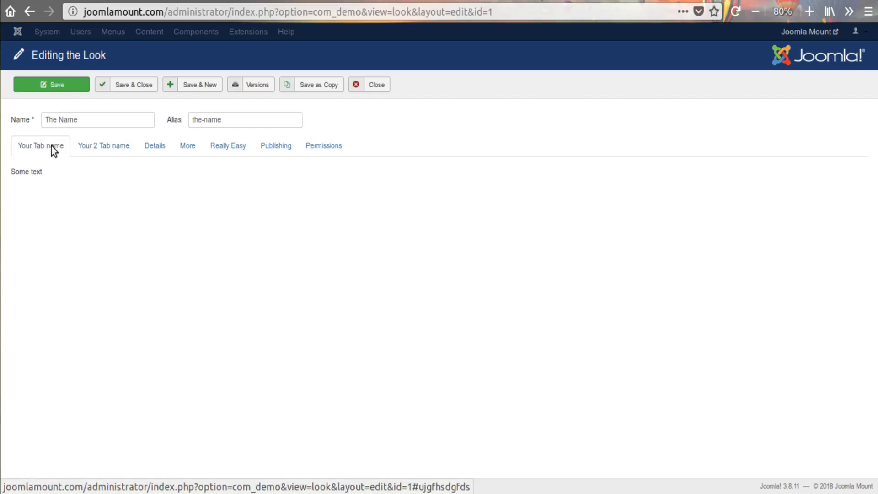
left_click(94, 145)
left_click(48, 147)
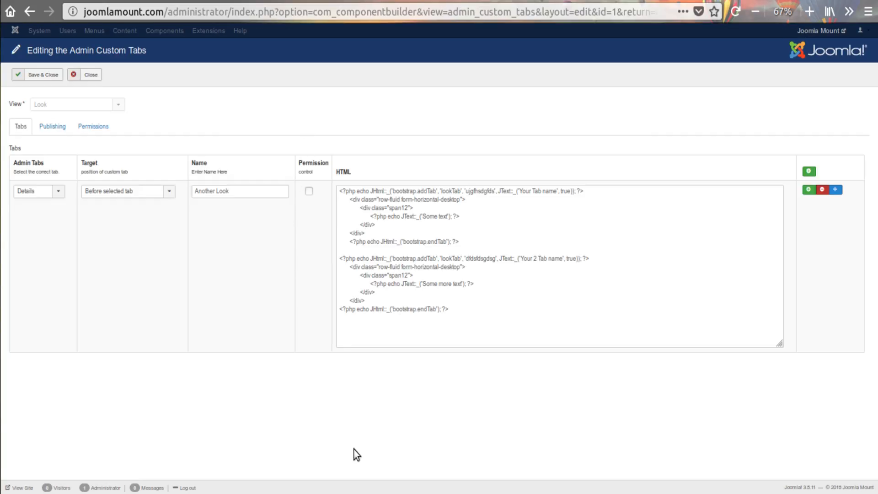
Switch to the code editor and outdent the first added tab's endTab line in edit.php to align with its addTab line
left_click(170, 479)
scroll(492, 297, "down", 1)
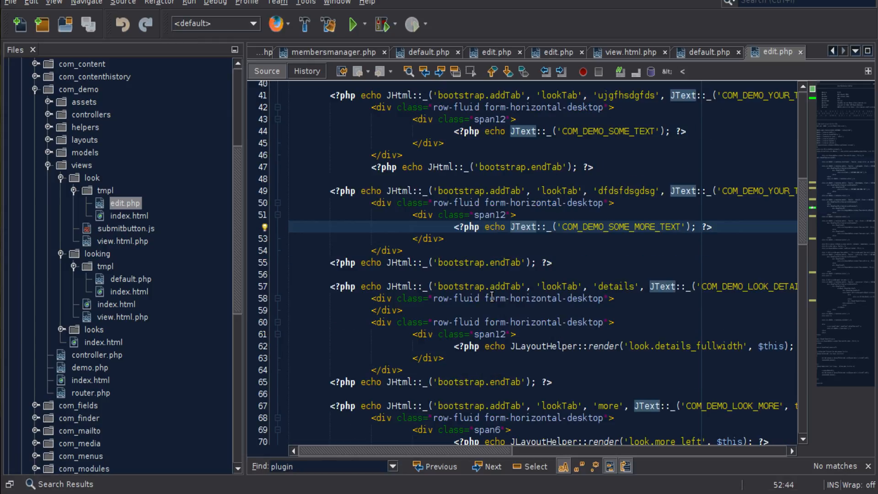
scroll(488, 276, "up", 2)
left_click_drag(331, 167, 560, 334)
left_click(560, 334)
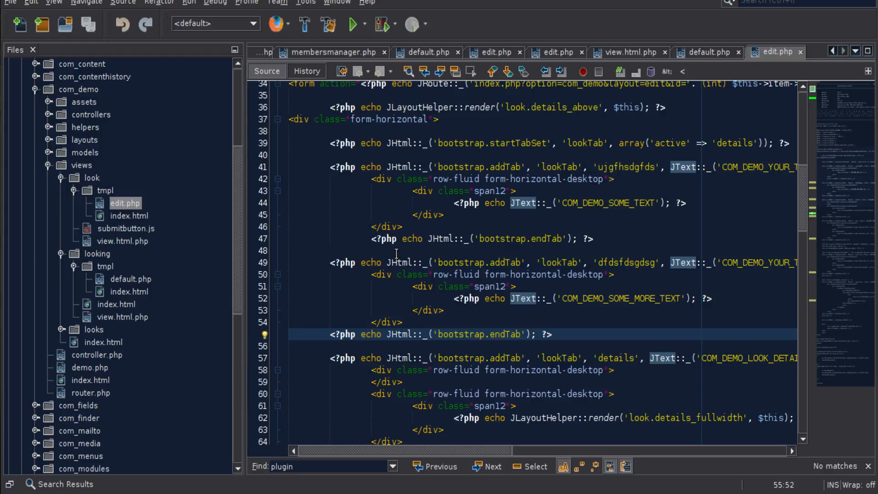
left_click_drag(370, 239, 340, 239)
key("BackSpace")
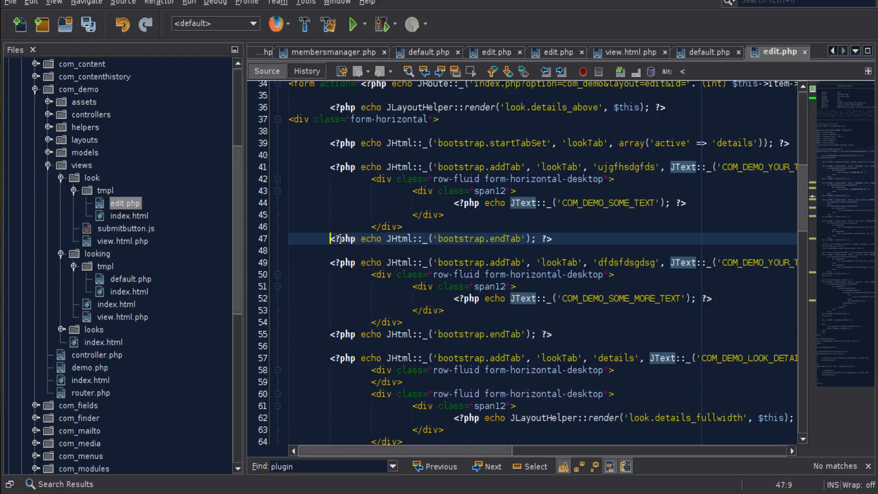
Compare the addTab call of the 'details' tab with that of the second added tab in edit.php
scroll(379, 230, "down", 2)
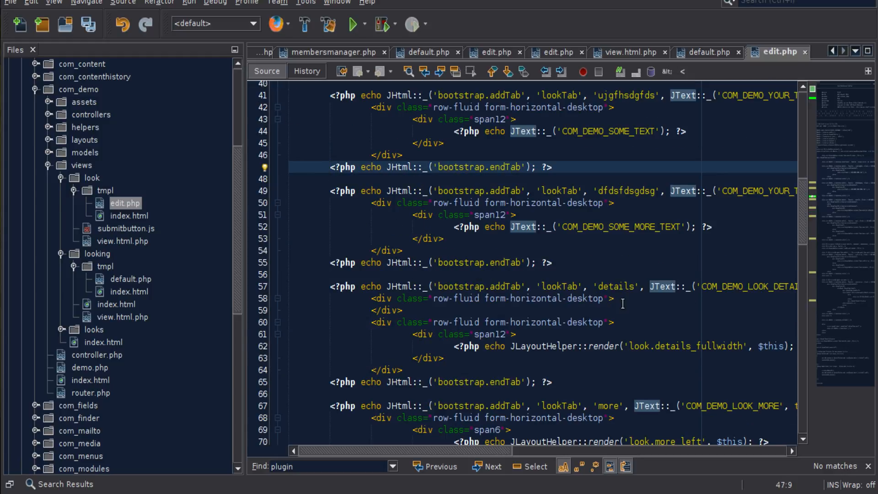
double_click(622, 287)
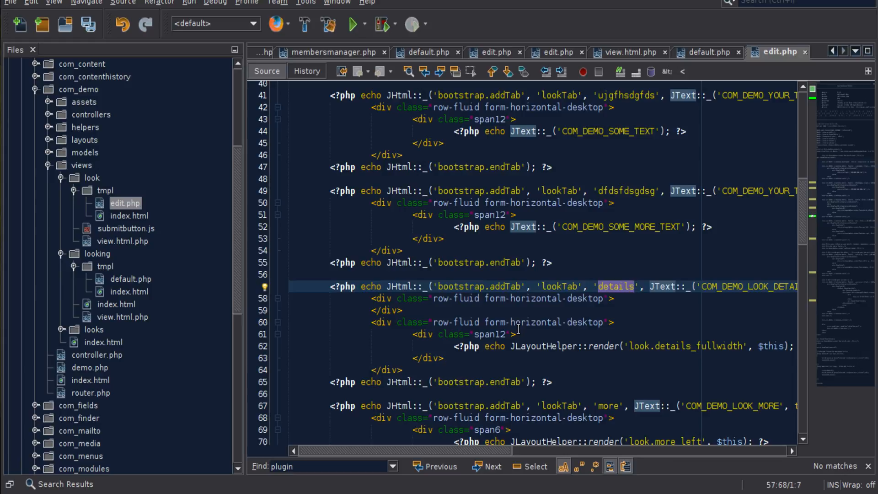
double_click(461, 192)
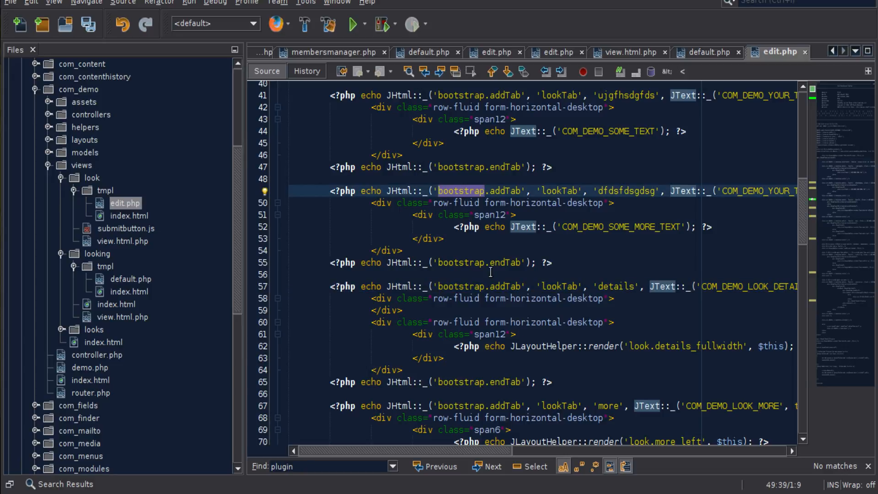
In Firefox, reduce the Another Look tab's HTML to the single line <?php echo JText::_('Some text'); ?>
key("alt+Tab")
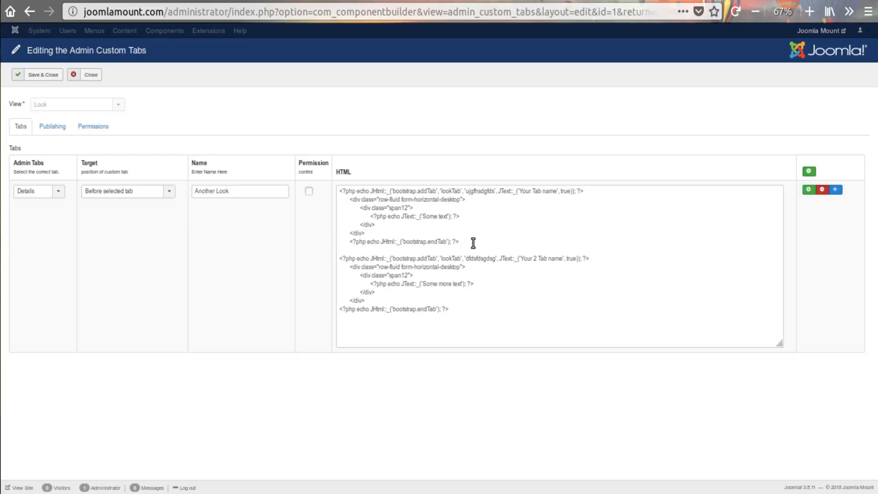
left_click_drag(473, 243, 323, 221)
left_click(350, 217)
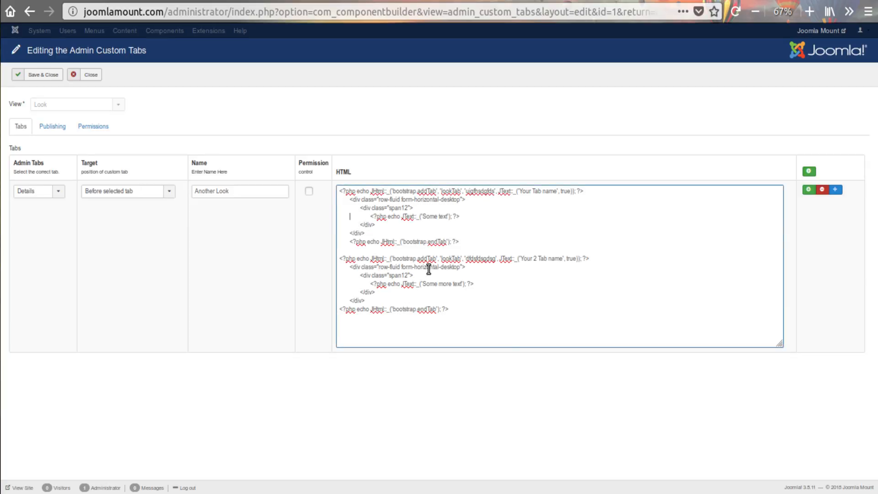
left_click_drag(485, 317, 311, 183)
key("BackSpace")
key("BackSpace")
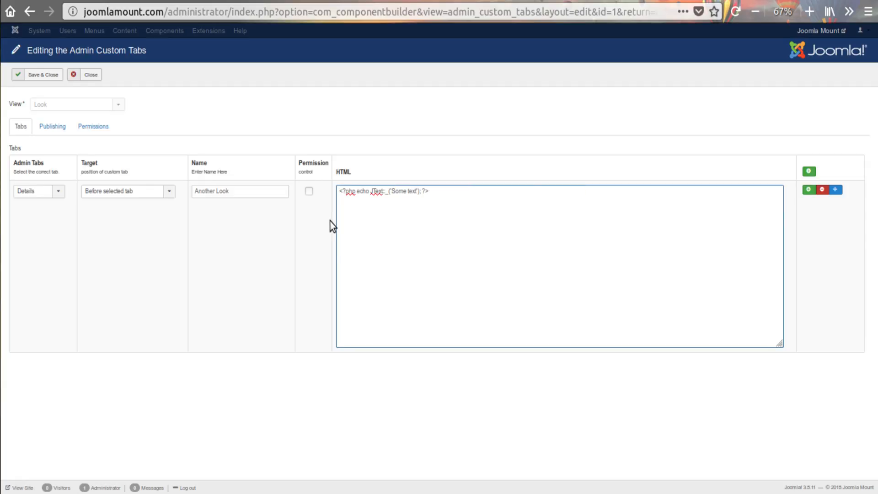
left_click(448, 234)
Copy the tab name Another Look and append it to the 'Some text' string in the tab's HTML
left_click_drag(245, 191, 196, 189)
key("ctrl+c")
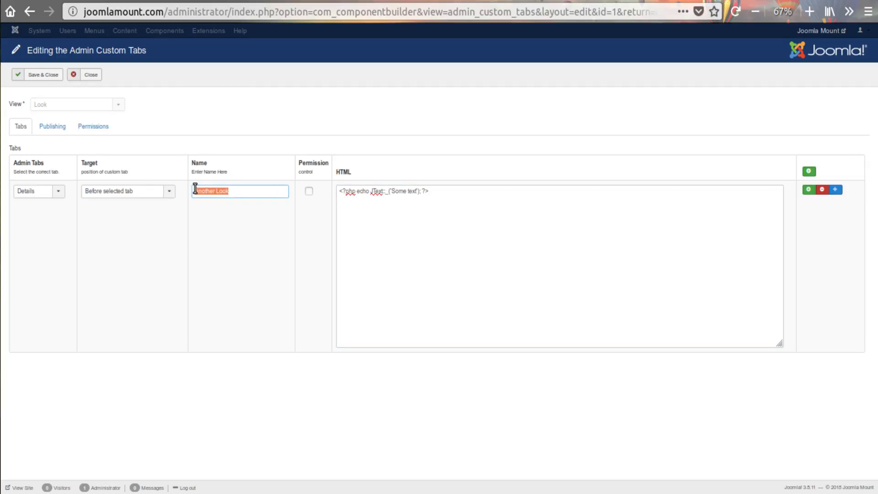
left_click(416, 192)
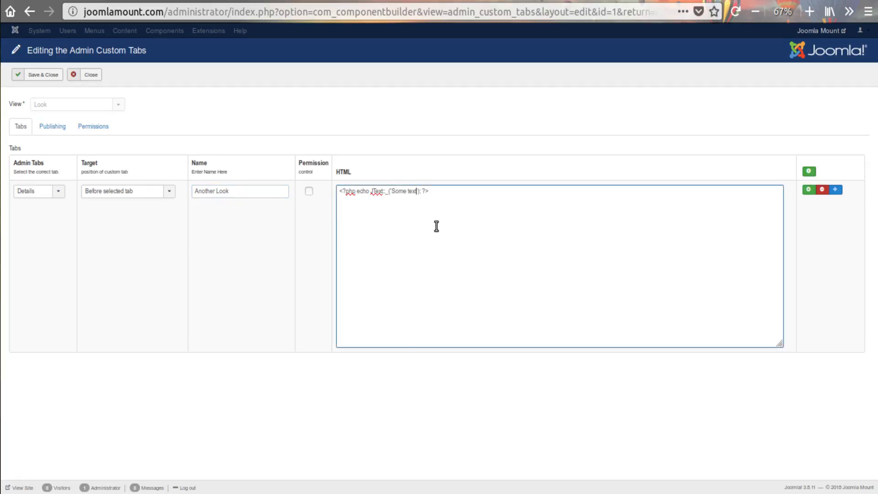
key("ctrl+v")
Add a second custom tab named The Second before the Details tab with HTML <?php echo JText::_('Some text: The Second'); ?>, and save and close
left_click(808, 192)
scroll(323, 284, "down", 2)
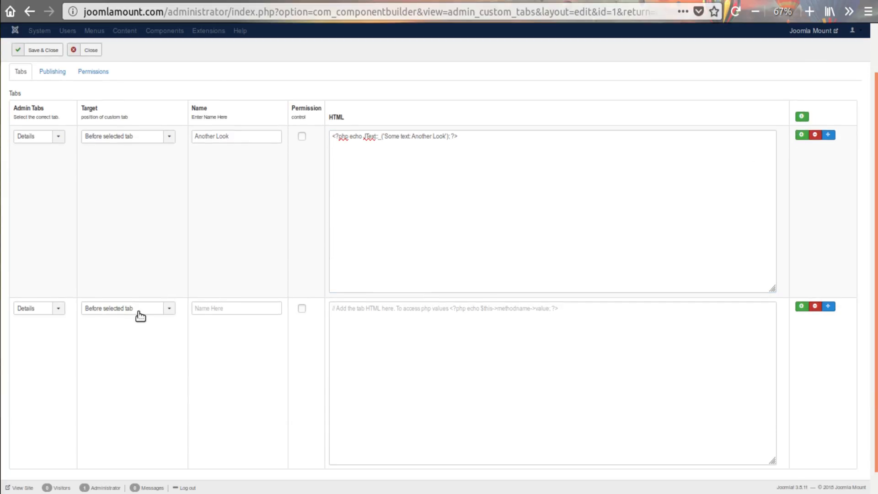
left_click(50, 309)
left_click(103, 309)
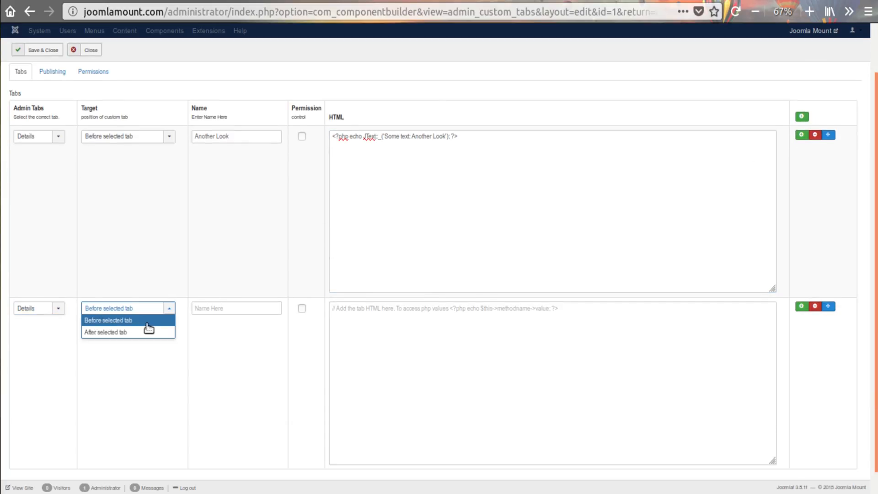
left_click(215, 308)
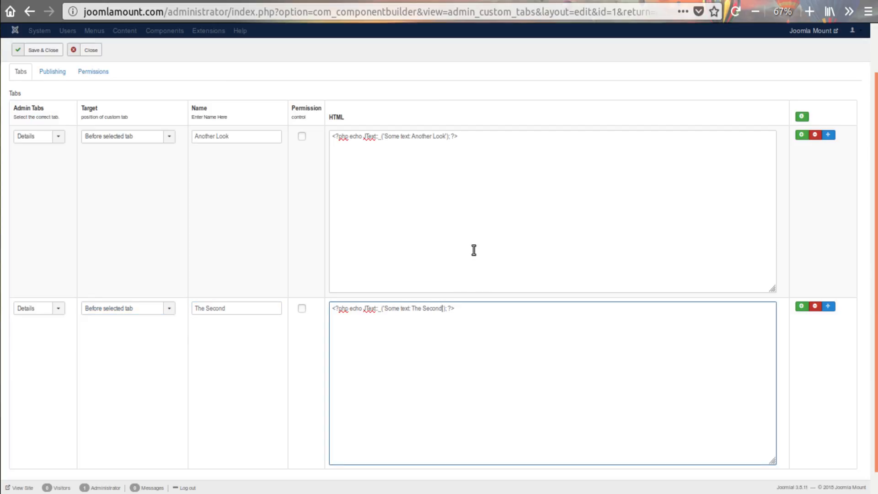
left_click(475, 250)
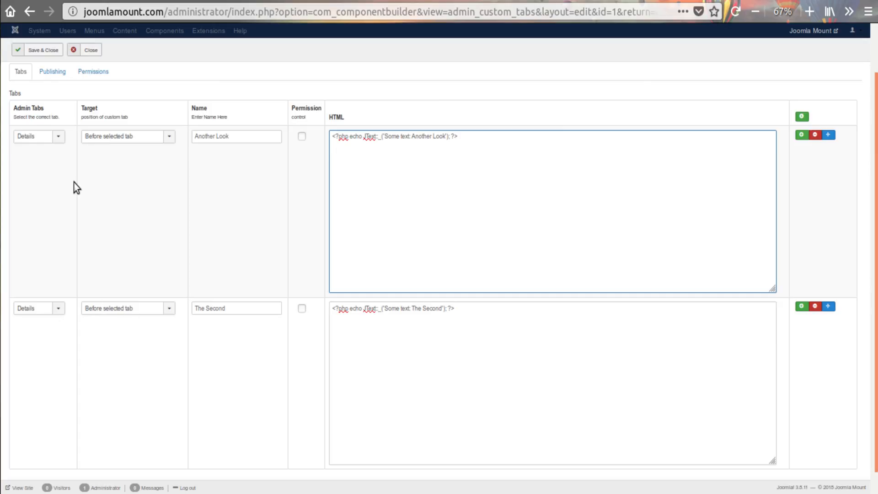
left_click(56, 51)
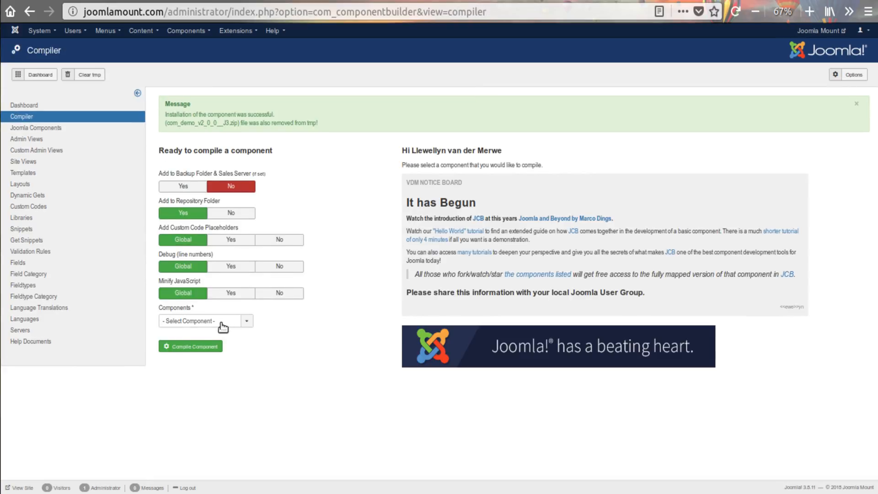
Compile the Demo component and install it on the Joomla website
left_click(223, 322)
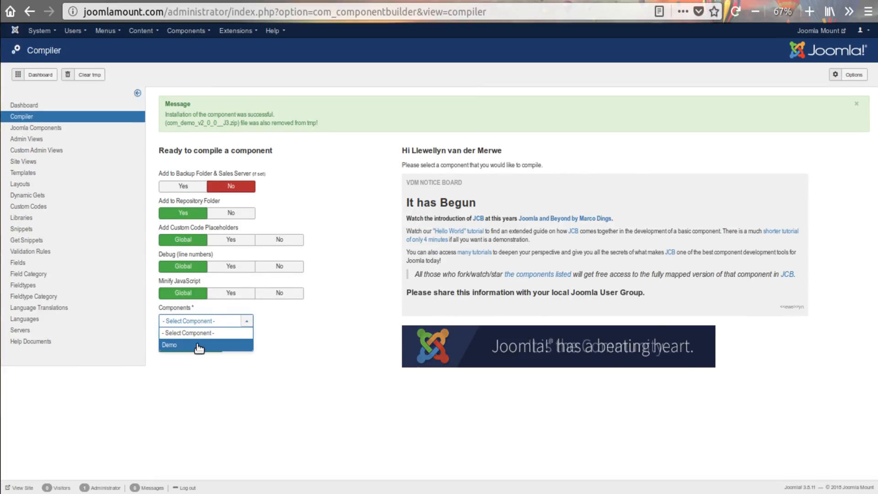
left_click(207, 344)
left_click(189, 348)
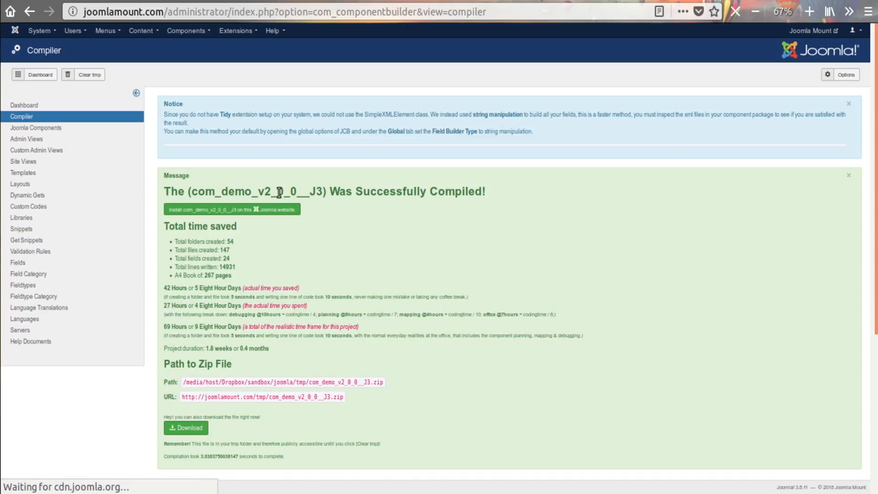
left_click(248, 208)
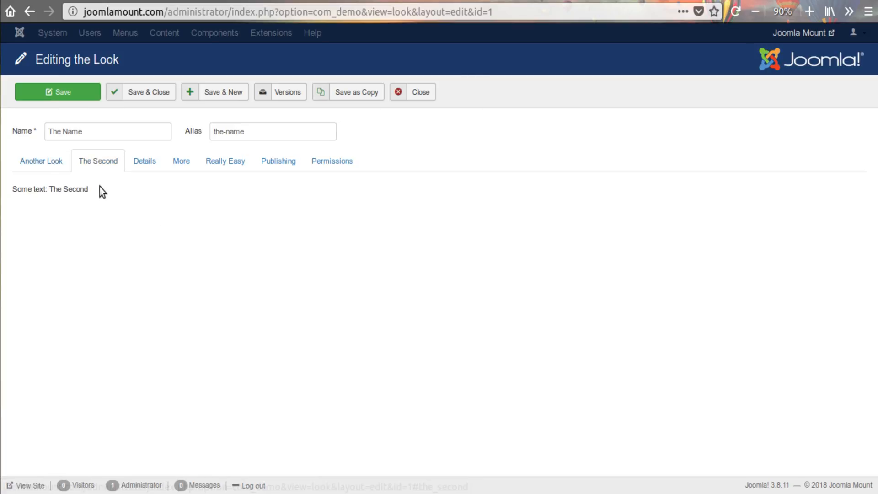
View the contents of the Another Look and The Second tabs in the Look item's edit form
left_click(53, 166)
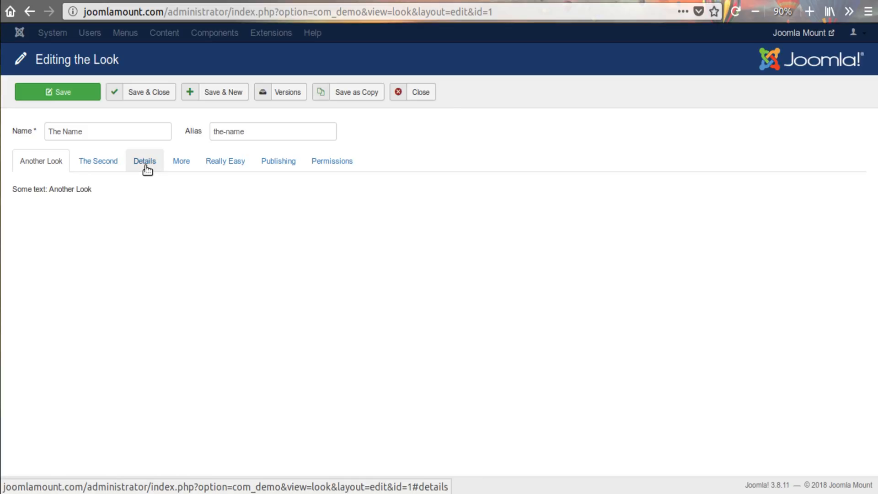
left_click(89, 164)
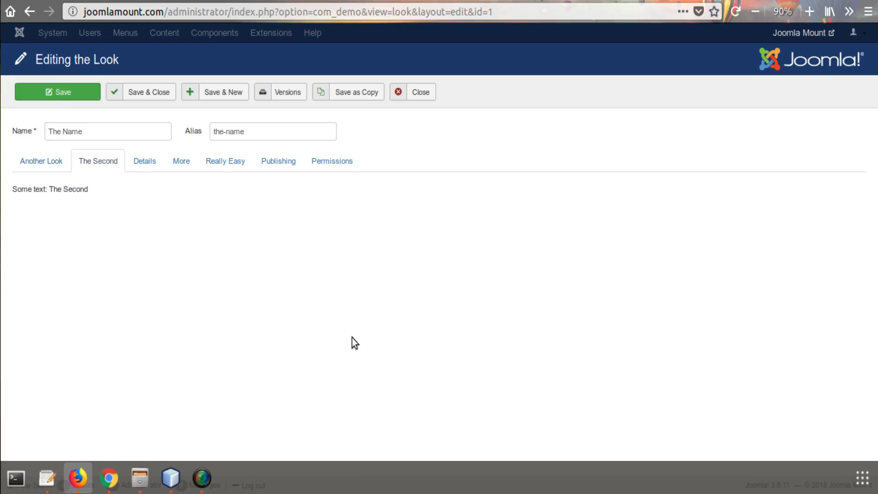
Switch to the code editor and examine the another_look tab block in edit.php, from its addTab call through its content line to endTab
left_click(170, 478)
left_click(489, 227)
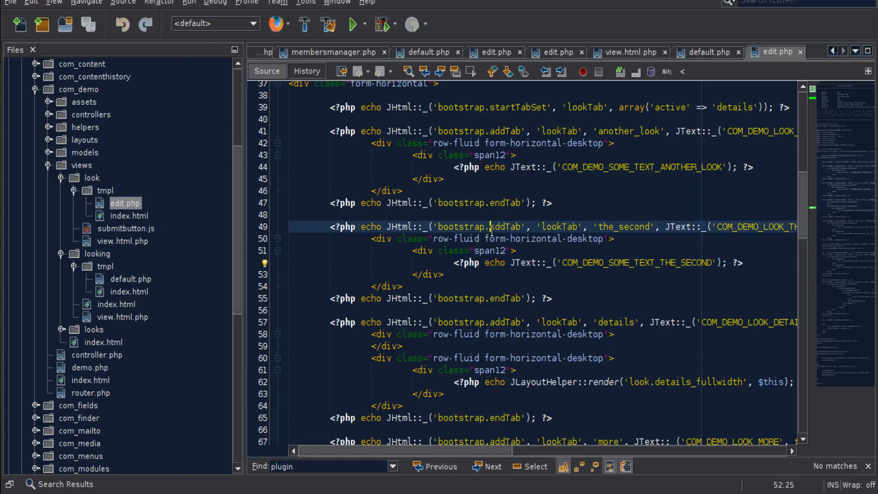
scroll(565, 231, "up", 1)
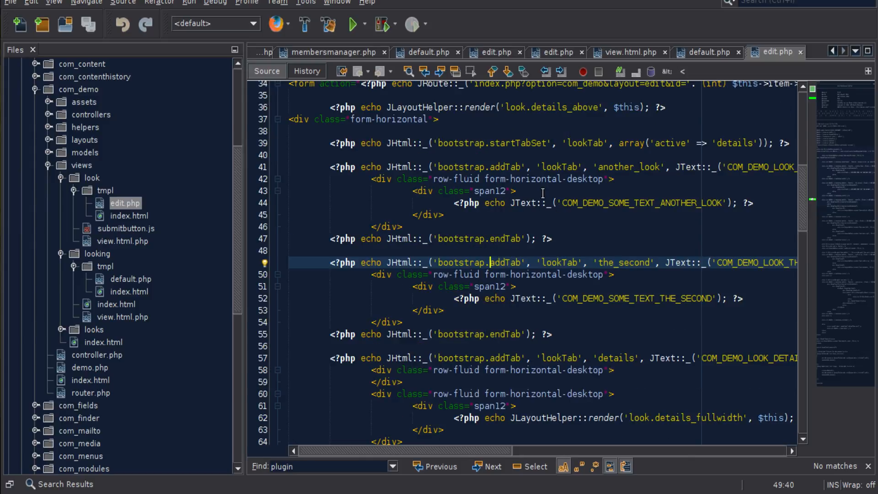
left_click_drag(331, 167, 577, 179)
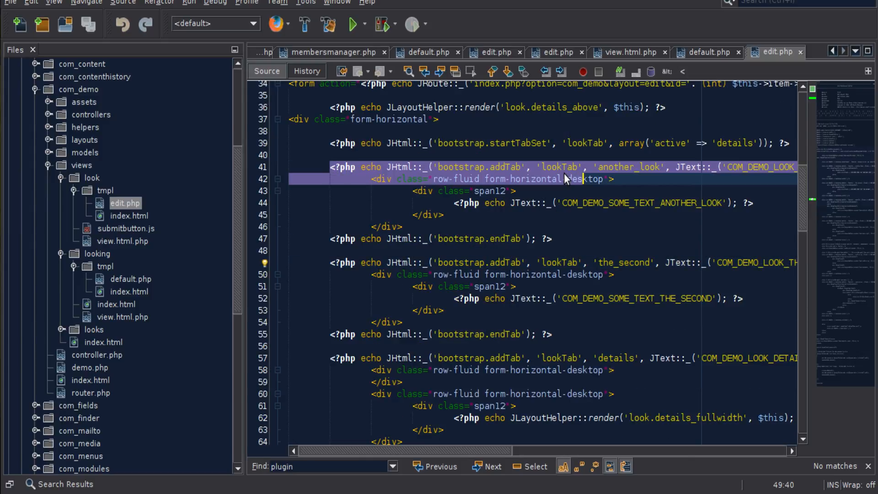
double_click(490, 167)
left_click(489, 238)
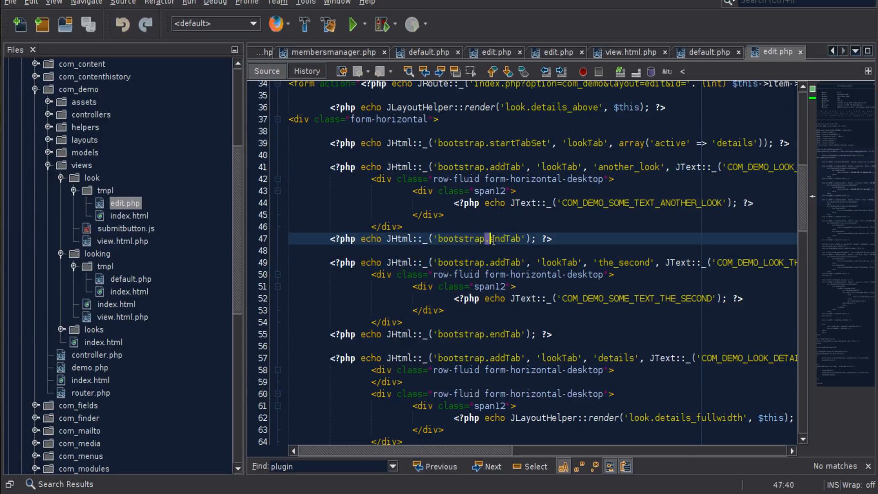
left_click_drag(522, 239, 438, 238)
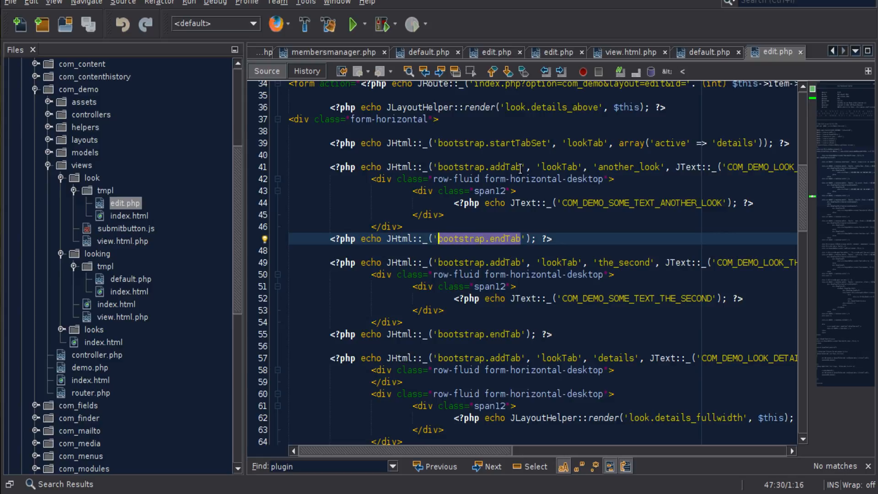
left_click_drag(521, 167, 440, 167)
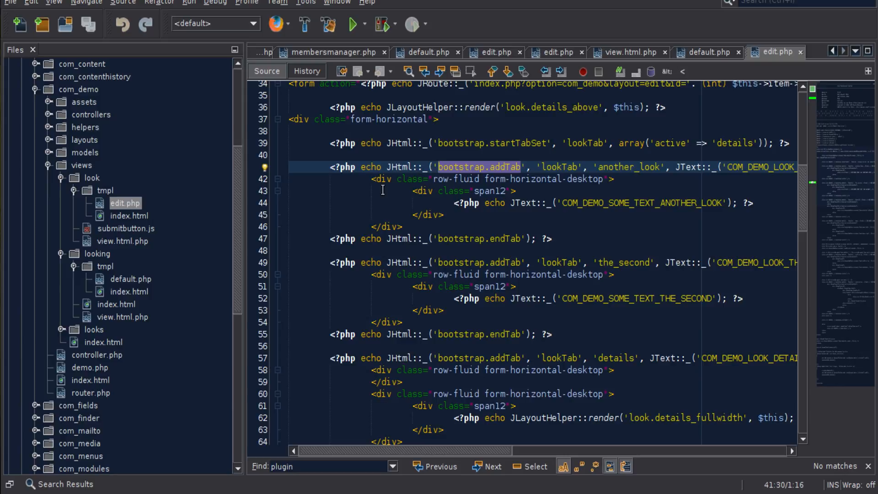
left_click_drag(453, 203, 754, 202)
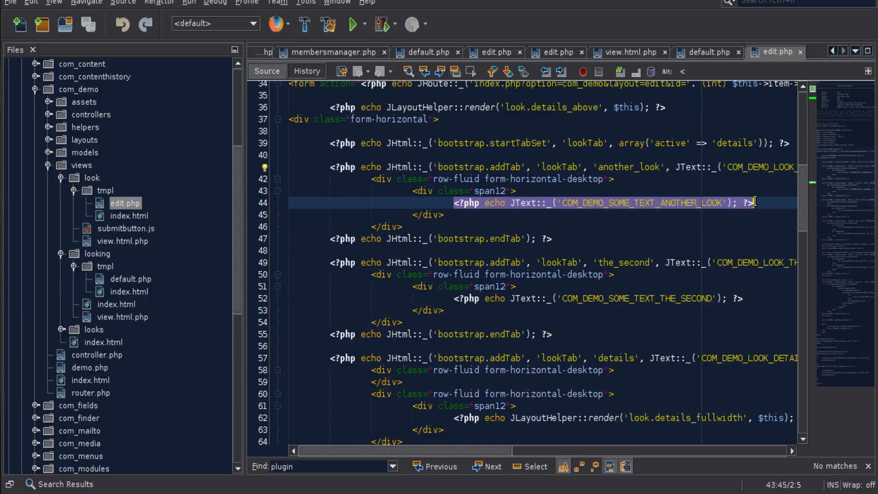
left_click_drag(657, 196, 326, 170)
left_click_drag(413, 215, 578, 243)
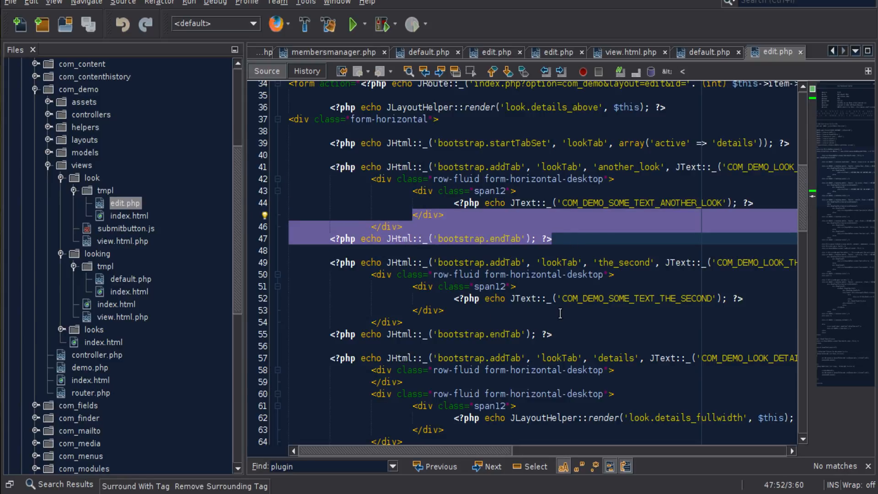
Compare the tab identifiers in the addTab calls of the two custom tabs in edit.php
double_click(628, 262)
left_click(628, 156)
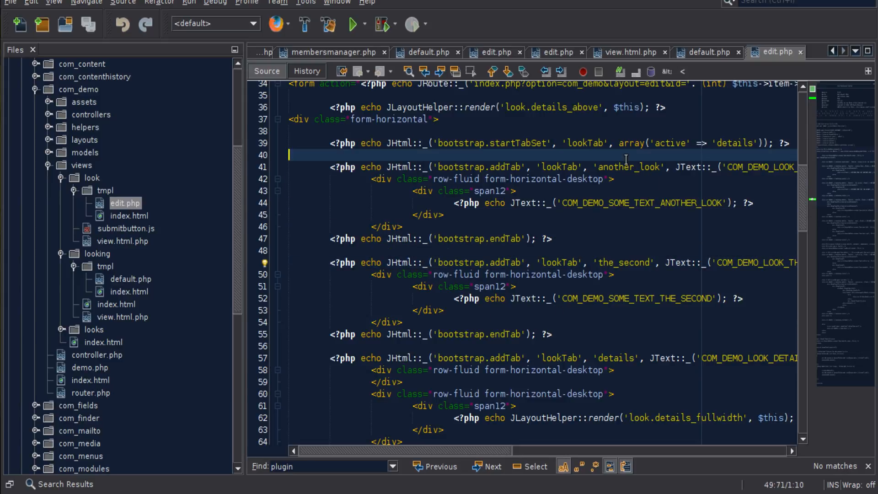
double_click(627, 169)
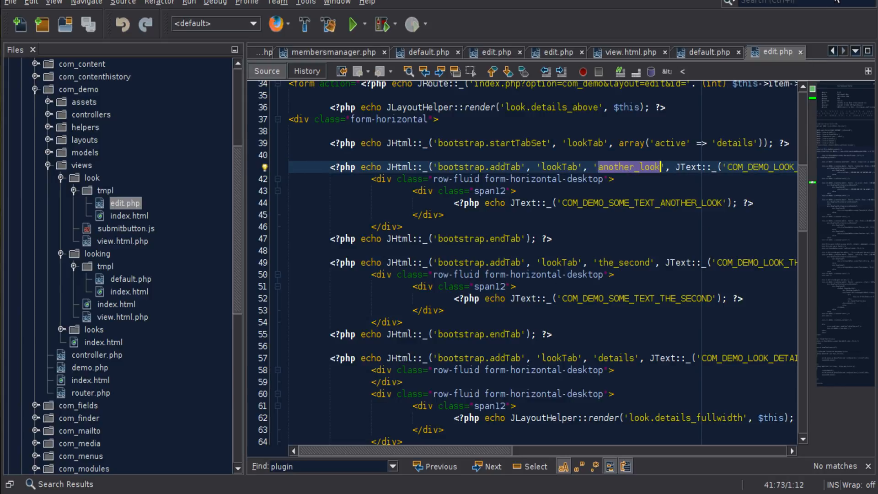
Switch to Firefox and open the admin custom tabs of the Look view, with the page zoomed to 67%
mouse_move(175, 490)
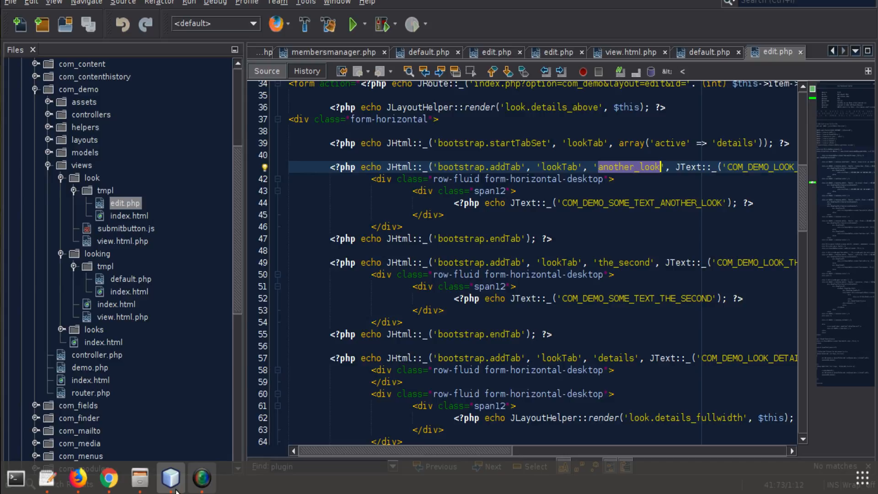
left_click(78, 489)
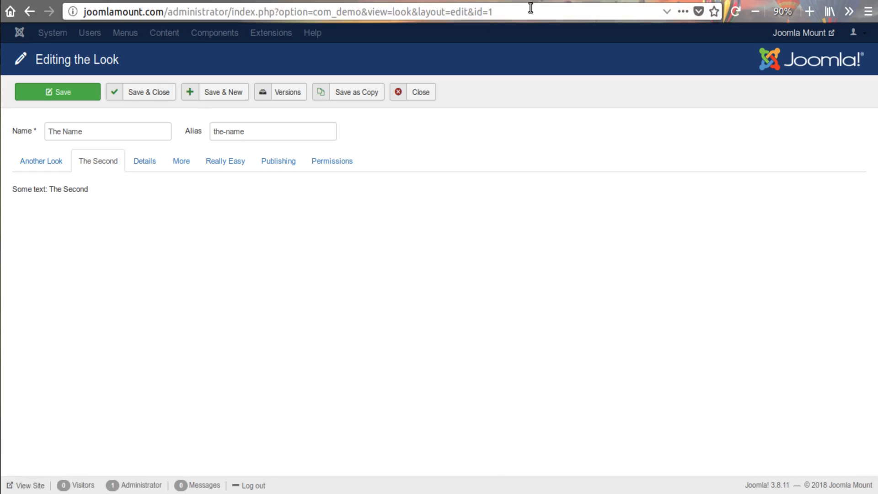
left_click(609, 1)
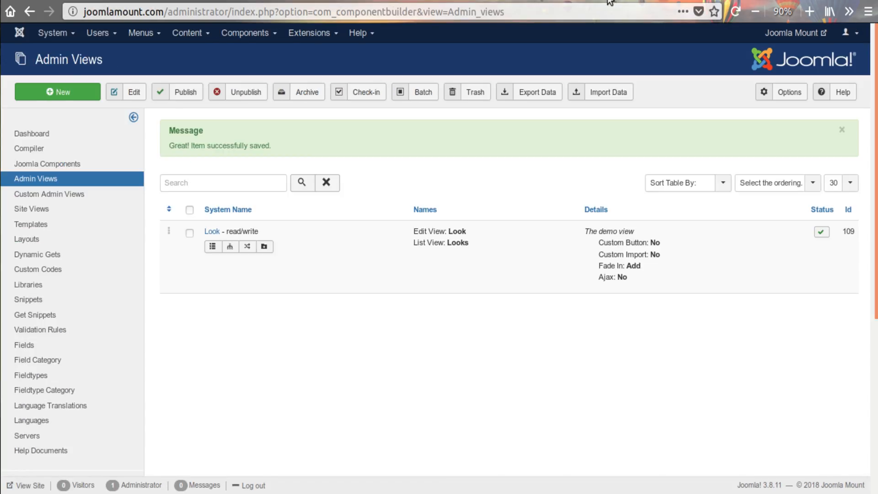
left_click(264, 247)
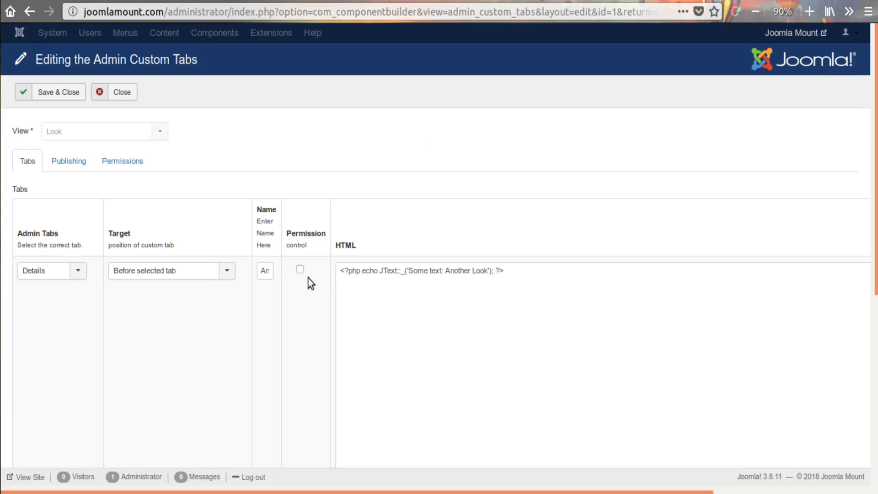
left_click(761, 14)
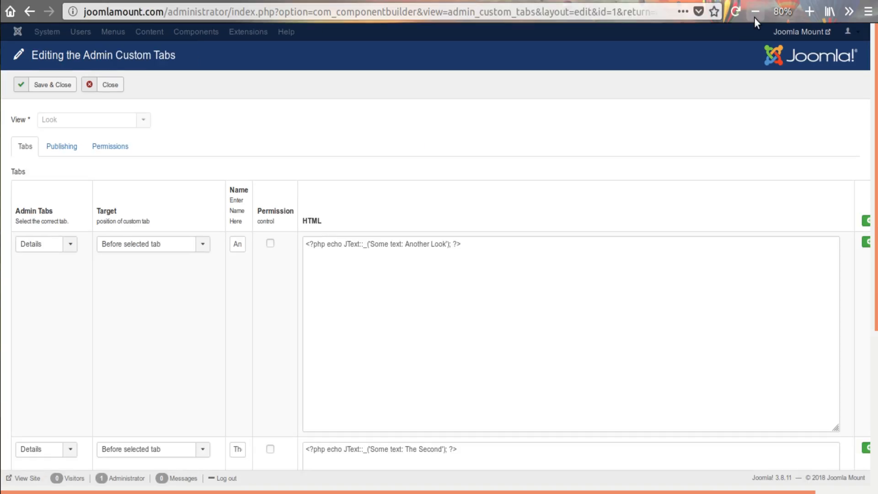
left_click(755, 11)
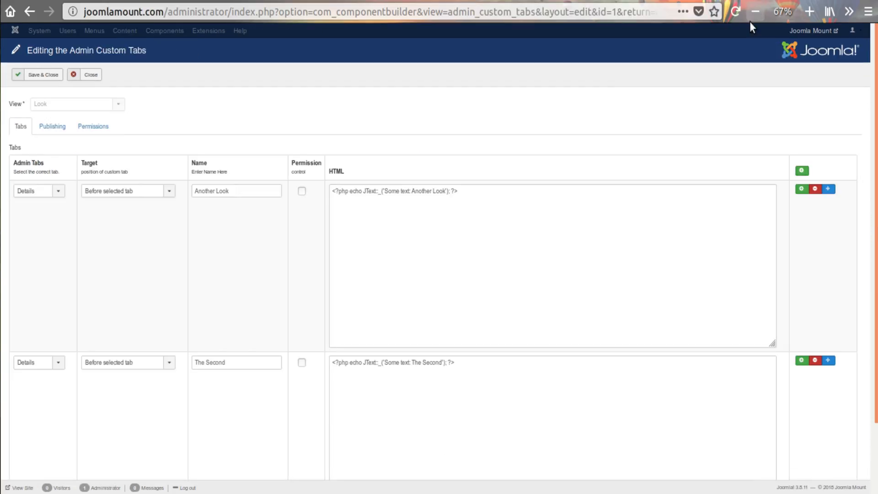
Enable permission control for both the Another Look and The Second tabs, and save and close the custom tabs
left_click(302, 191)
left_click(302, 363)
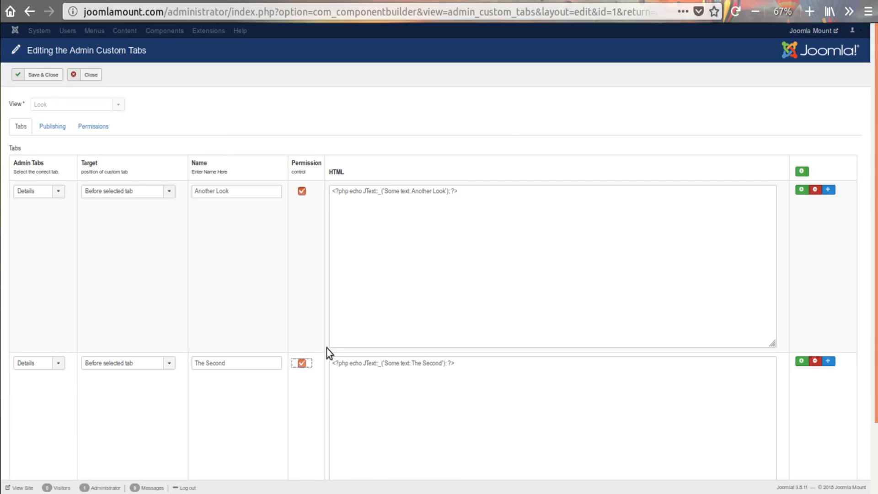
scroll(310, 296, "down", 3)
scroll(309, 304, "up", 3)
left_click(36, 75)
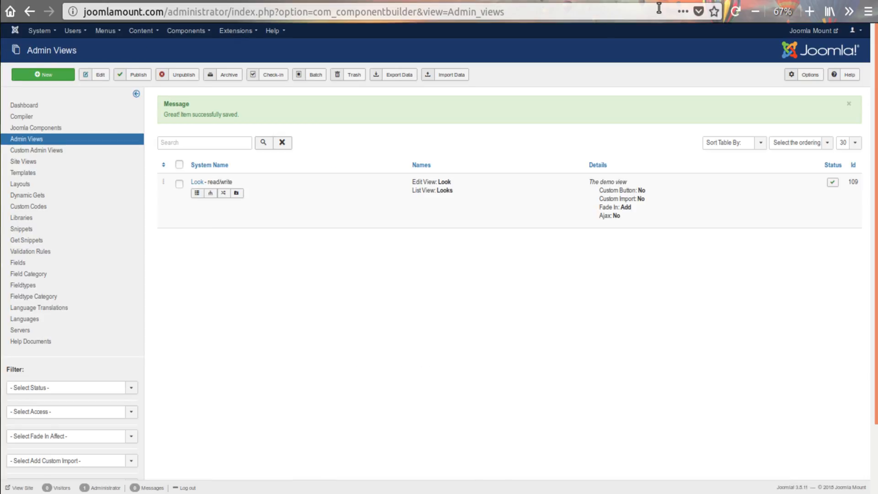
Recompile the Demo component with Add to Backup Folder & Sales Server set to No, and install it on the website
left_click(806, 12)
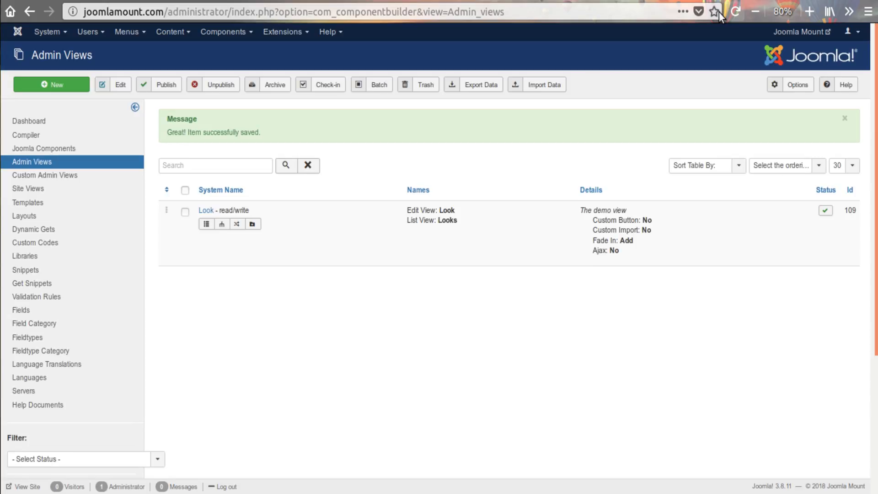
left_click(807, 11)
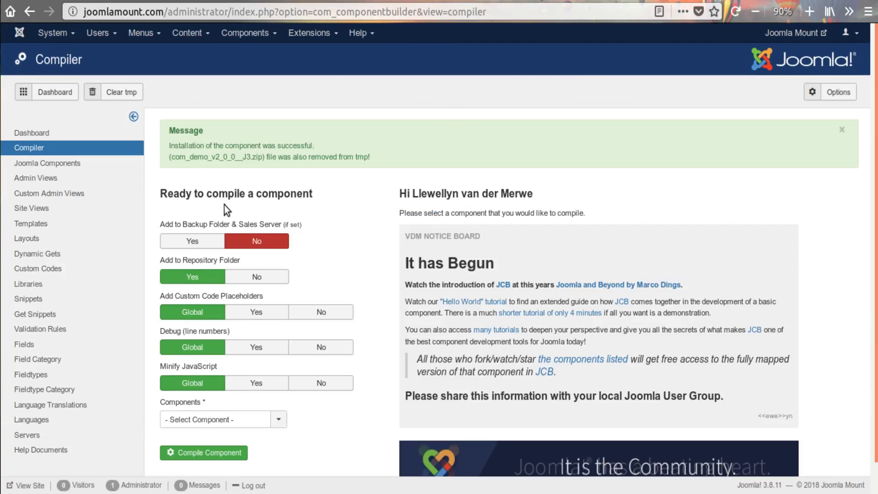
left_click(197, 241)
left_click(254, 241)
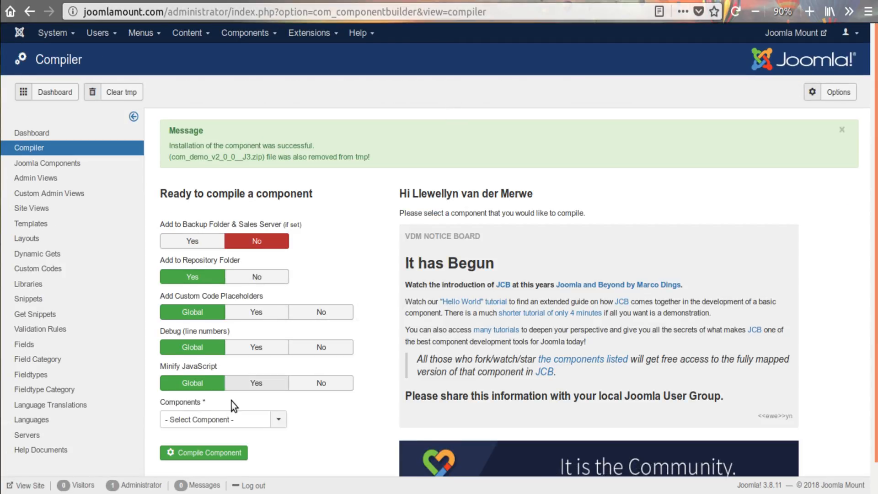
left_click(220, 419)
left_click(212, 452)
left_click(212, 452)
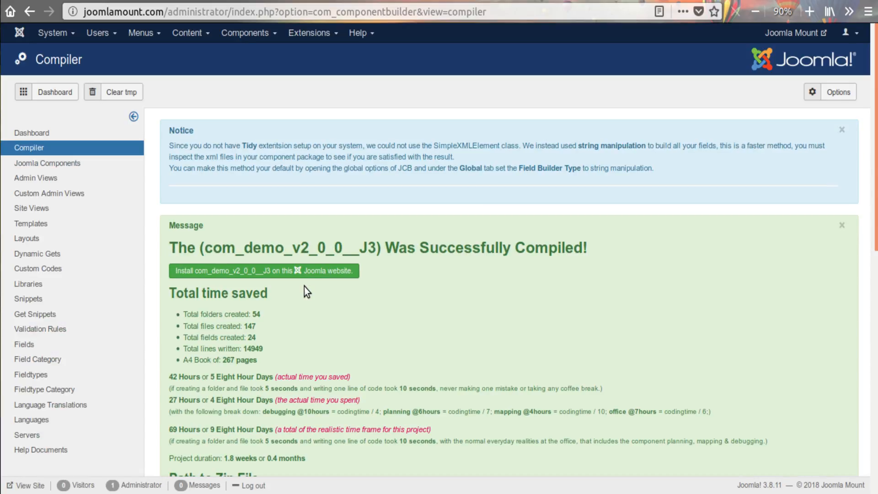
left_click(303, 272)
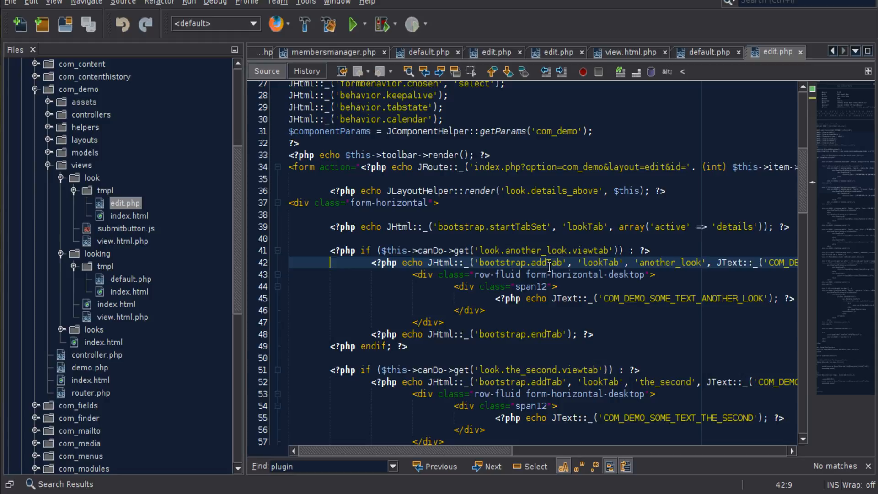
Switch to the code editor and examine the canDo permission check wrapped around the another_look tab in edit.php
left_click(549, 266)
left_click_drag(385, 252, 478, 250)
left_click(505, 251)
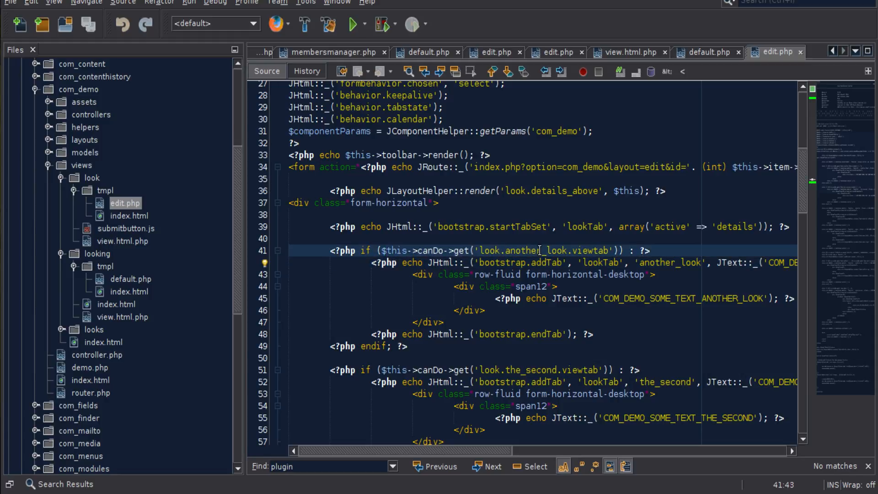
Compare the viewtab permission keys with the another_look and the_second tab names in edit.php
left_click_drag(609, 251, 486, 252)
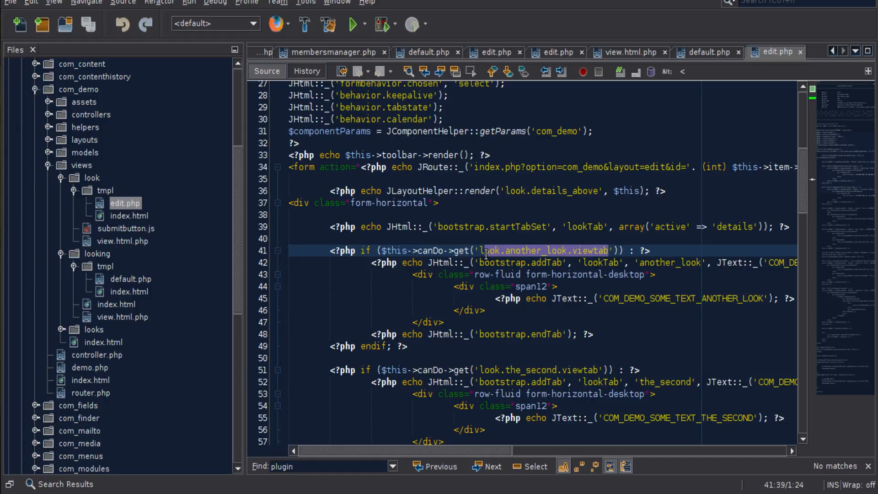
left_click(486, 253)
double_click(528, 251)
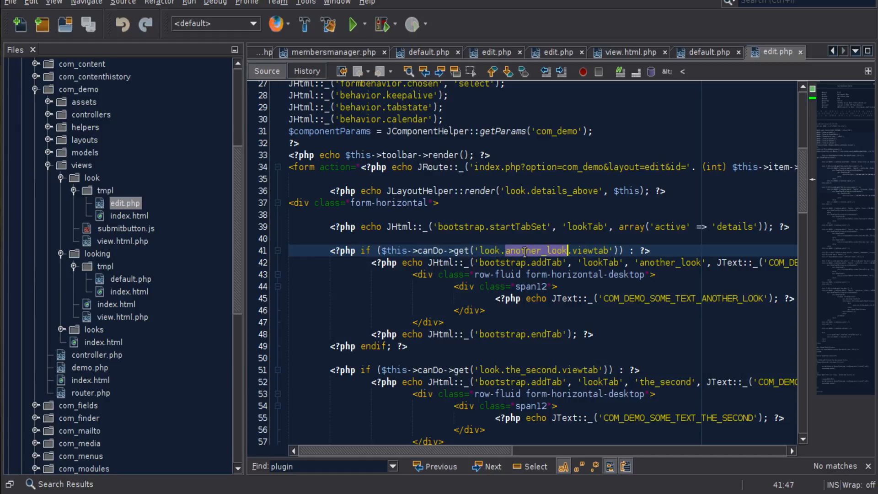
double_click(666, 264)
double_click(671, 382)
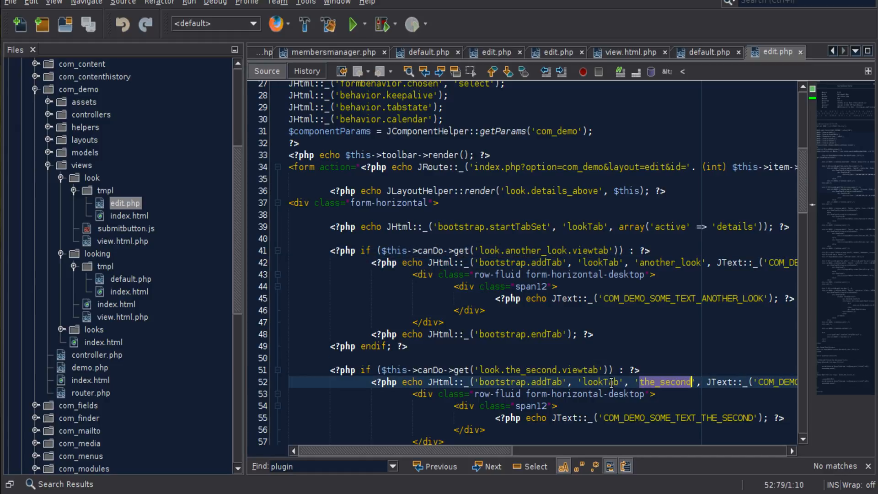
double_click(530, 371)
left_click(529, 372)
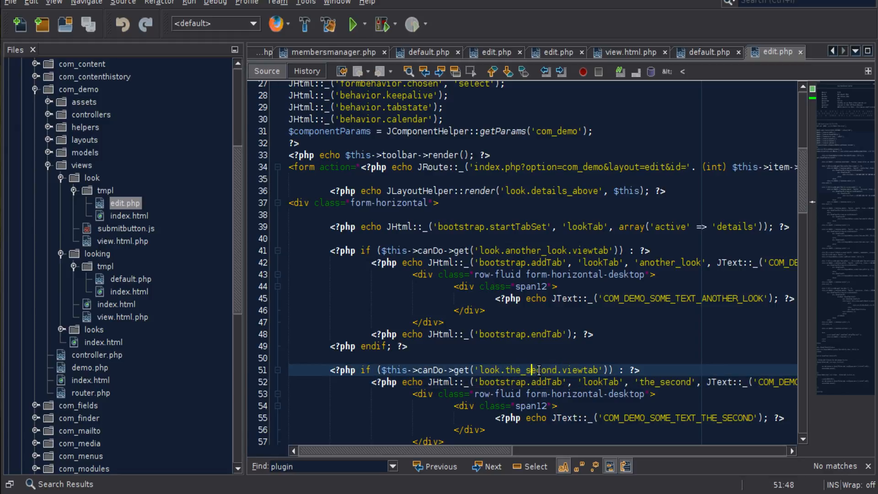
double_click(583, 370)
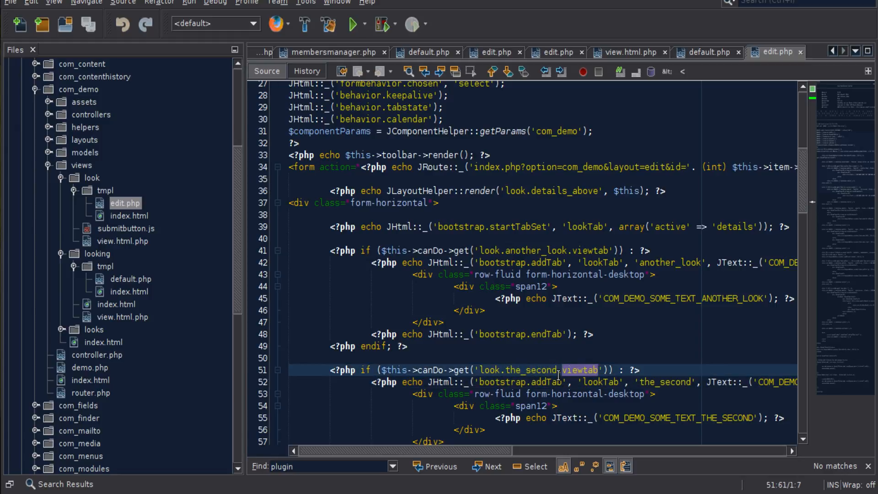
double_click(544, 251)
left_click_drag(480, 251, 607, 248)
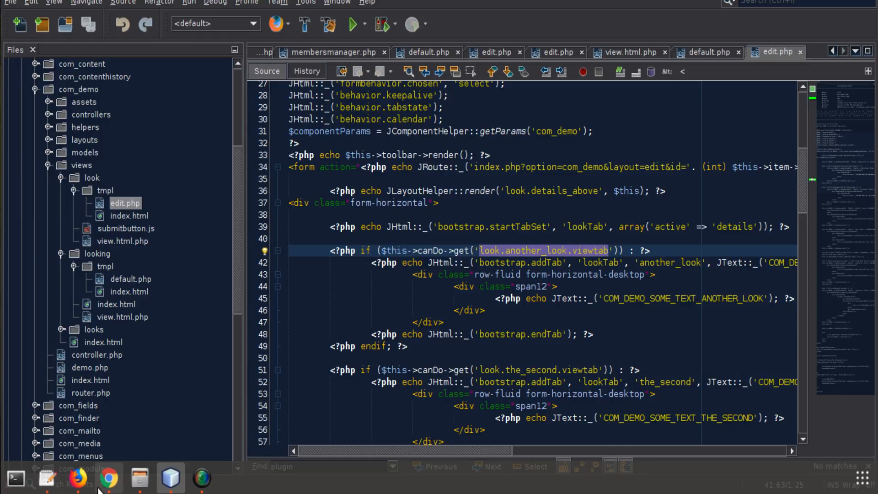
Switch to Firefox, reload the Look item's edit page, check its Another Look and The Second tabs, and close the item
left_click(78, 478)
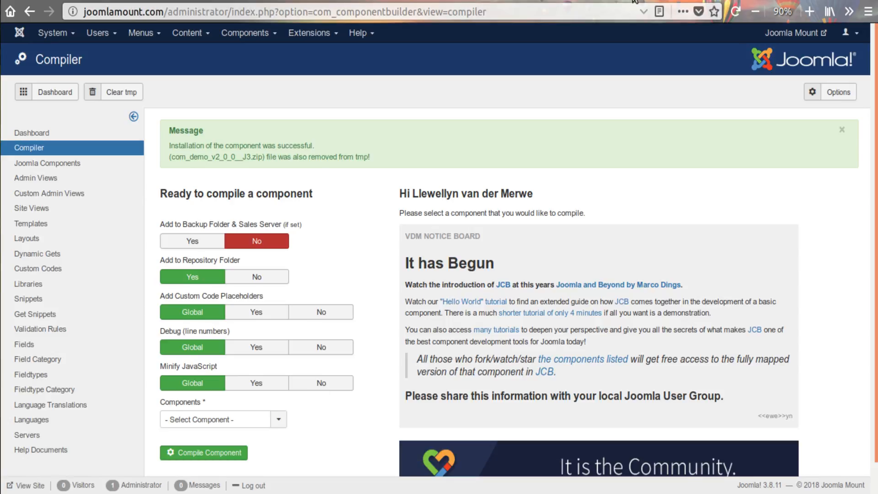
left_click(680, 1)
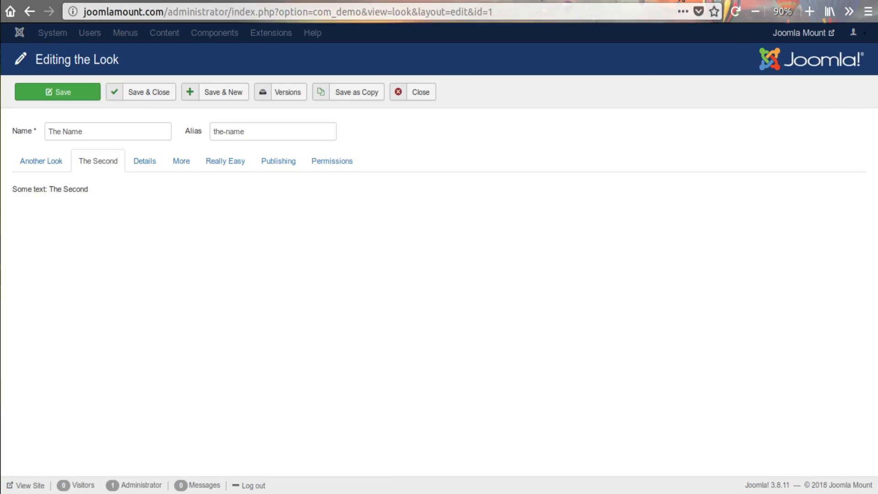
left_click(736, 11)
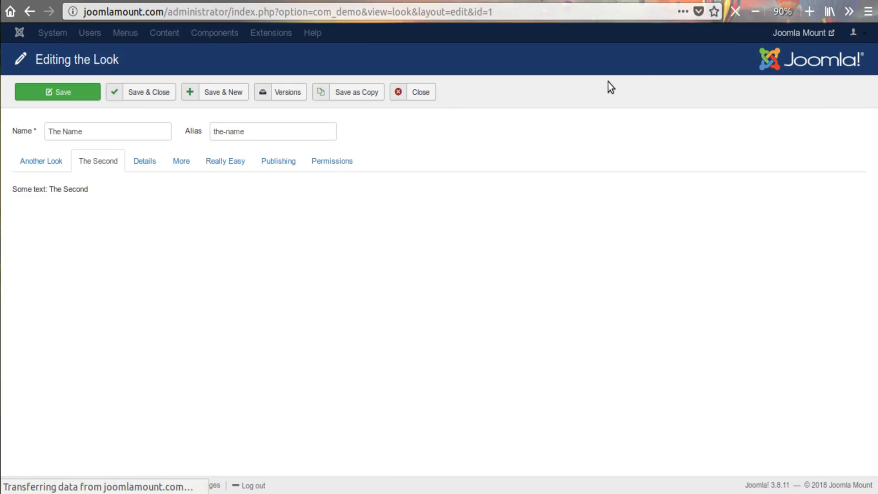
left_click(51, 164)
left_click(97, 163)
left_click(62, 163)
left_click(414, 96)
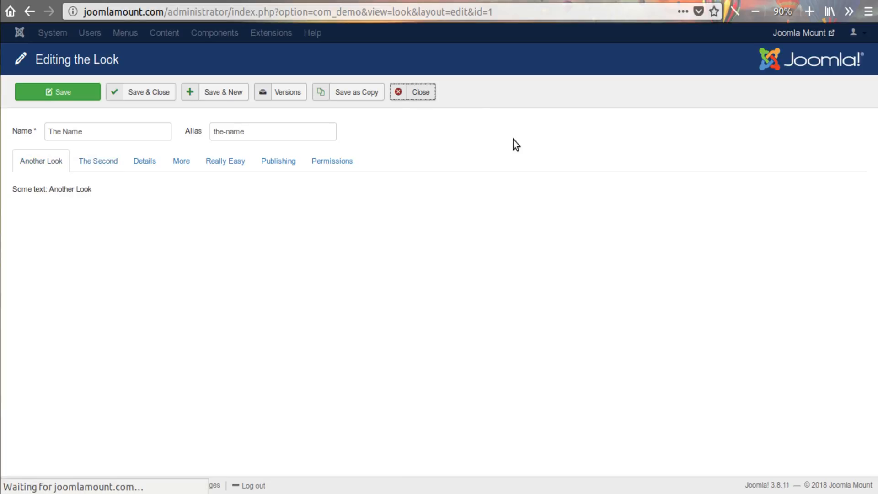
Open the Demo component's permission options and find the view permissions for the Another Look and The Second tabs
left_click(829, 91)
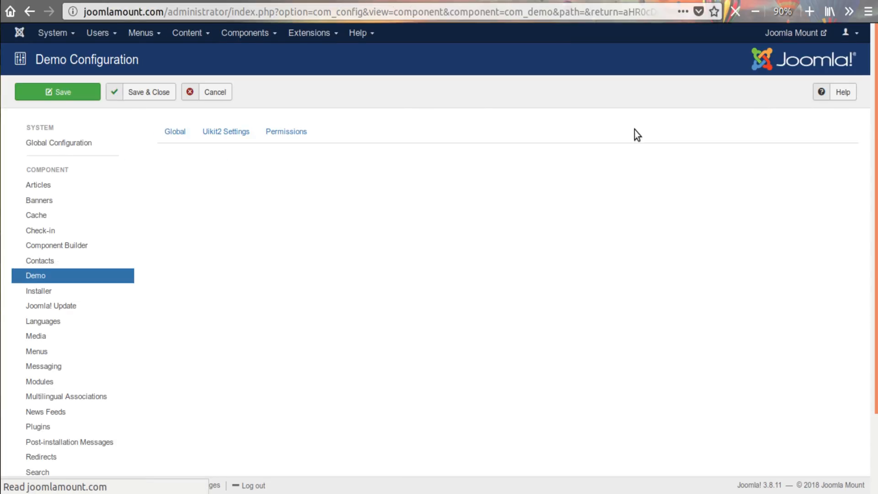
left_click(306, 136)
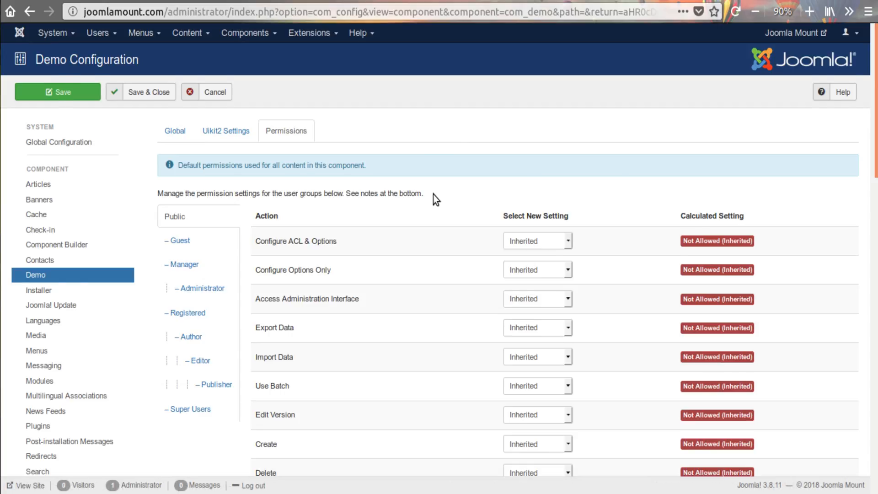
scroll(457, 219, "down", 8)
scroll(460, 272, "down", 2)
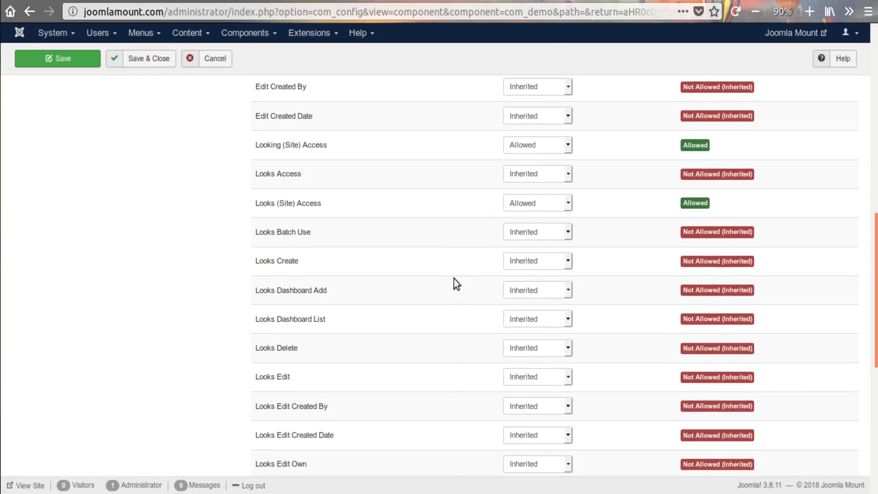
scroll(450, 283, "down", 2)
scroll(402, 288, "down", 3)
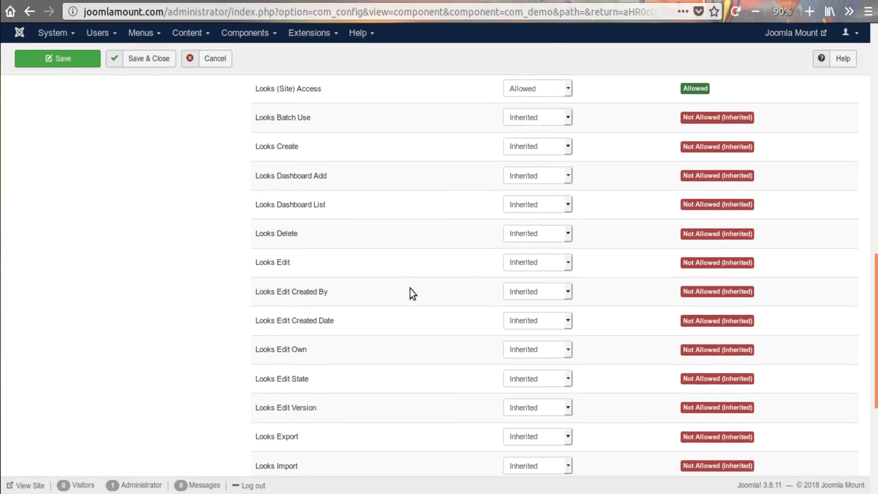
scroll(443, 306, "down", 3)
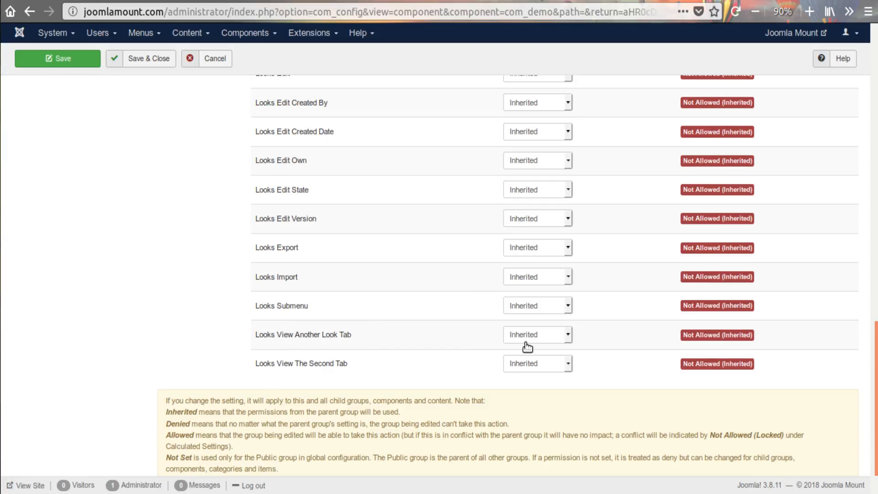
Review the user groups and the Looks View Another Look Tab permission, and leave the Demo configuration without saving
scroll(413, 324, "up", 10)
scroll(274, 256, "up", 2)
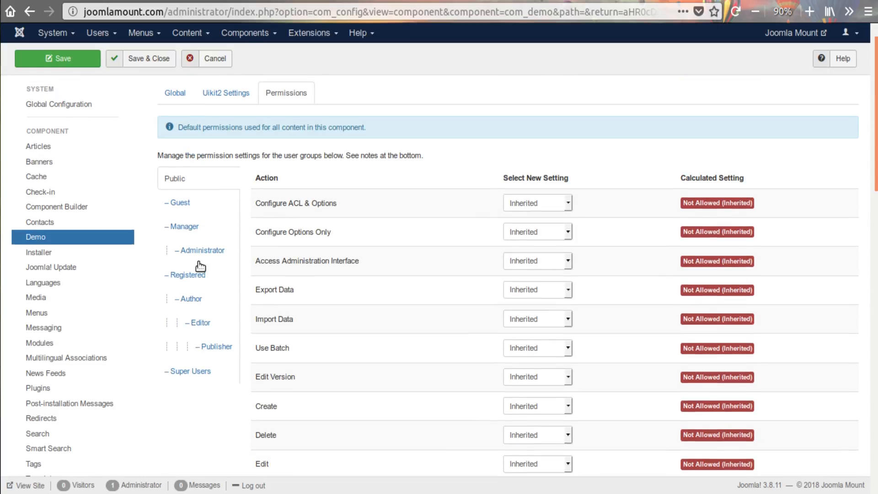
scroll(403, 343, "down", 2)
scroll(403, 343, "down", 8)
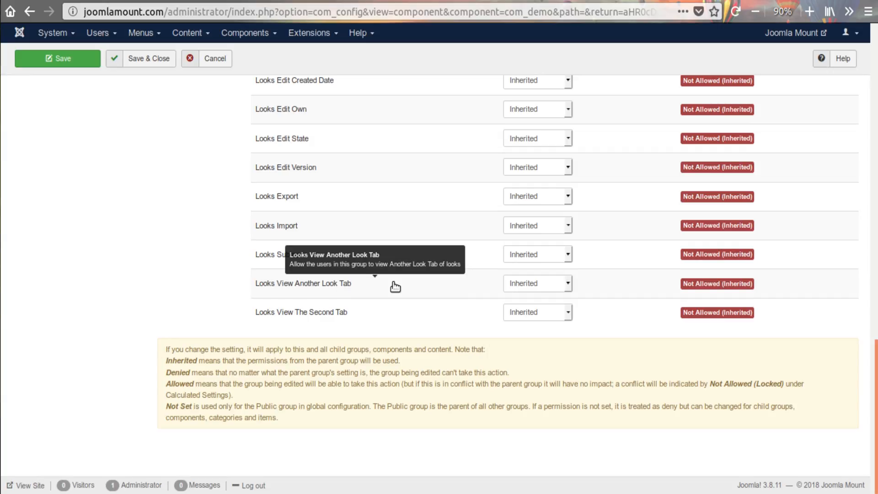
left_click(532, 284)
left_click(449, 292)
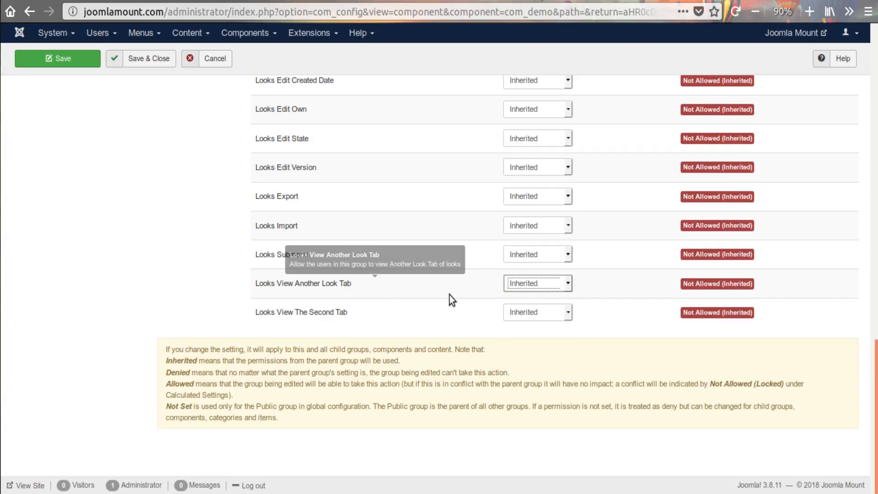
scroll(449, 295, "up", 8)
scroll(449, 295, "up", 9)
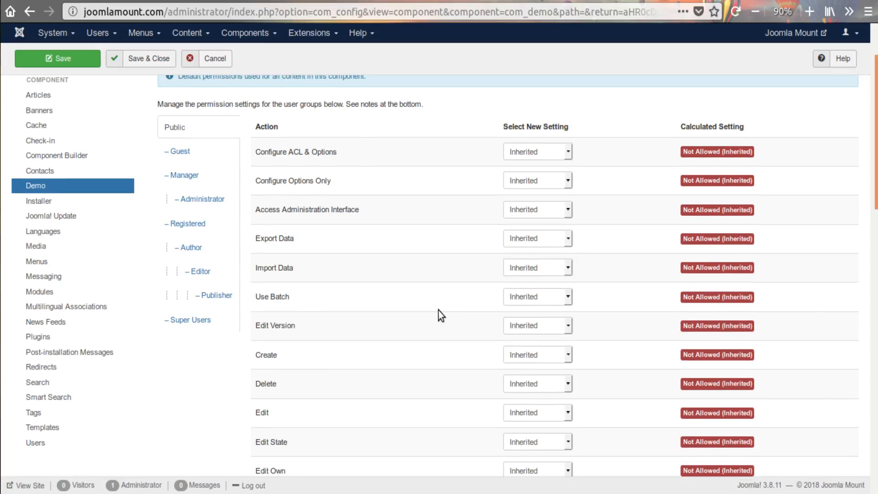
scroll(438, 313, "up", 3)
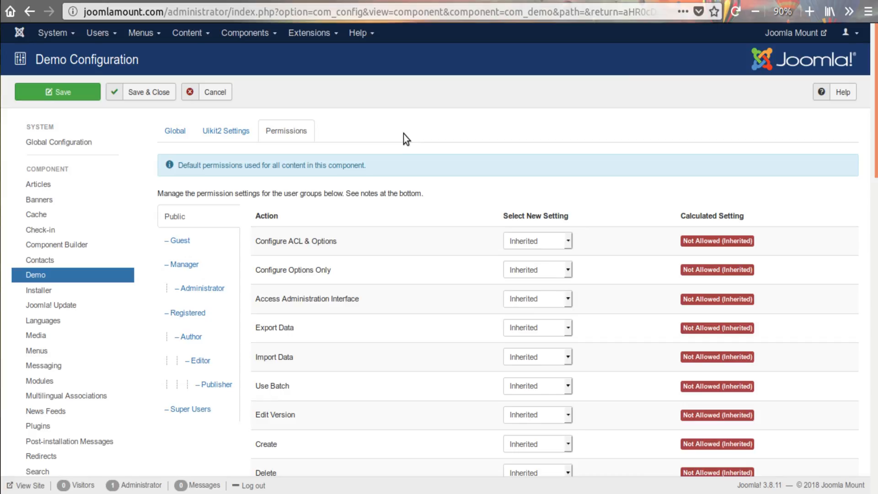
left_click(215, 94)
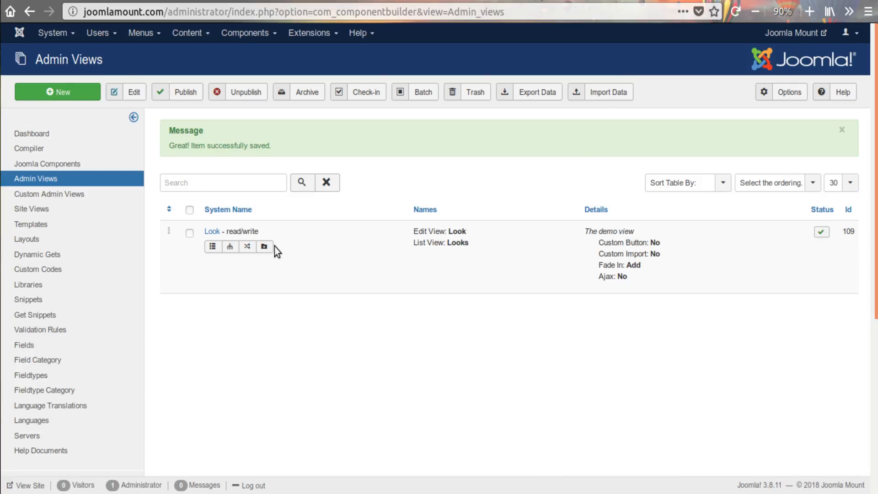
Open the admin custom tabs of the Look view in Component Builder, with the page zoomed to 67%
left_click(264, 247)
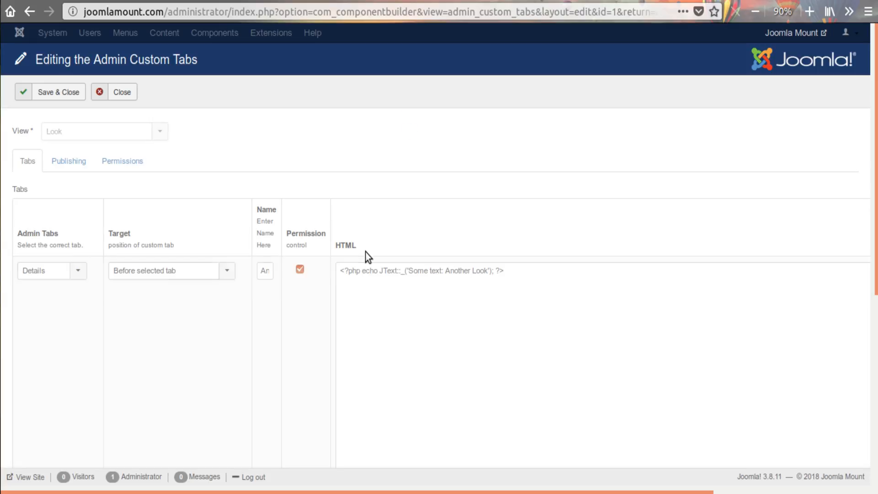
scroll(366, 252, "down", 5)
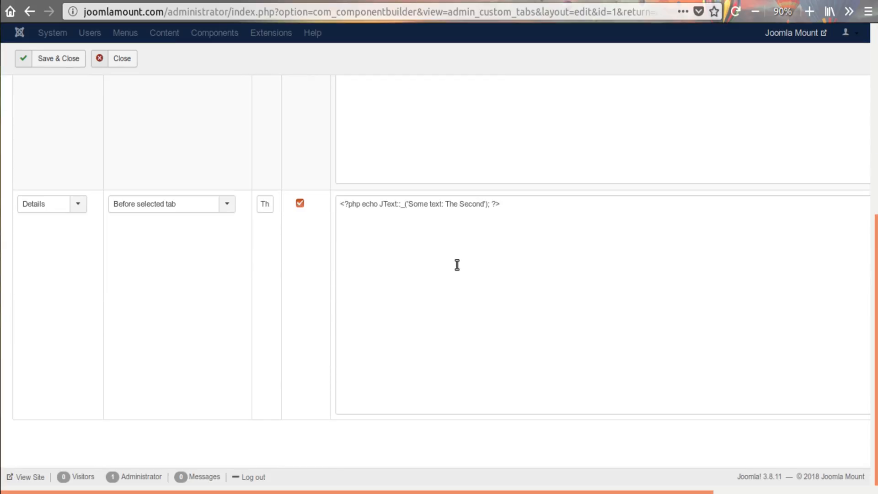
scroll(600, 296, "up", 4)
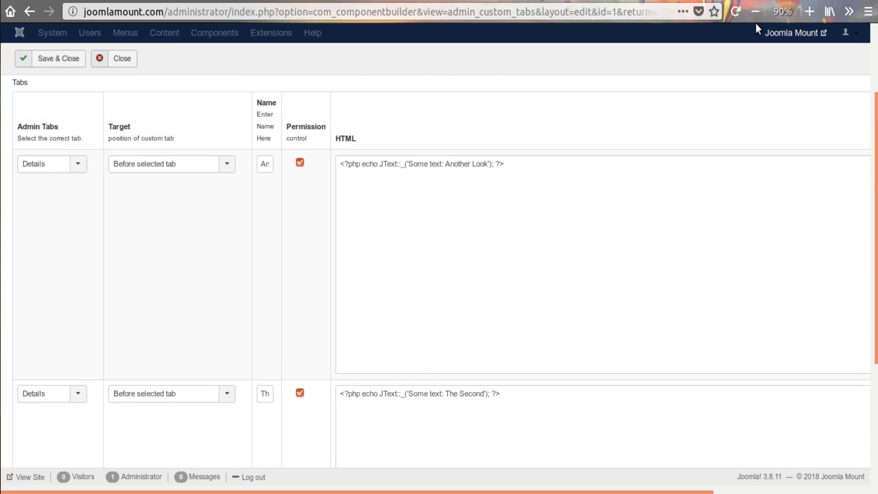
left_click(756, 12)
left_click(755, 12)
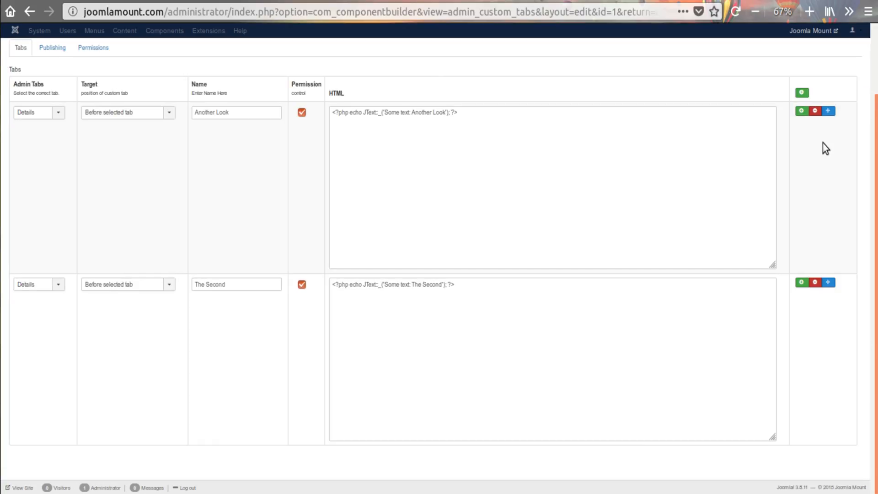
Add several empty custom tab rows between Another Look and The Second, and look through the extended list
left_click(801, 111)
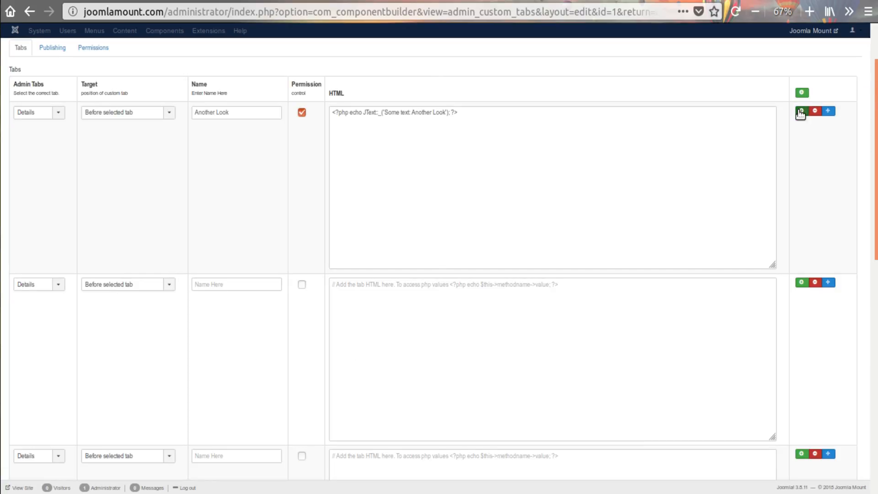
scroll(595, 215, "down", 5)
scroll(553, 275, "up", 2)
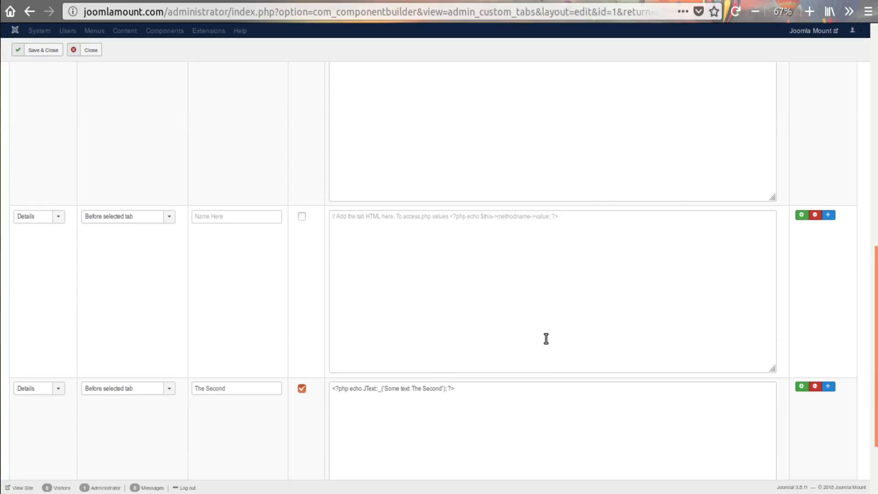
scroll(544, 322, "down", 3)
scroll(560, 349, "up", 7)
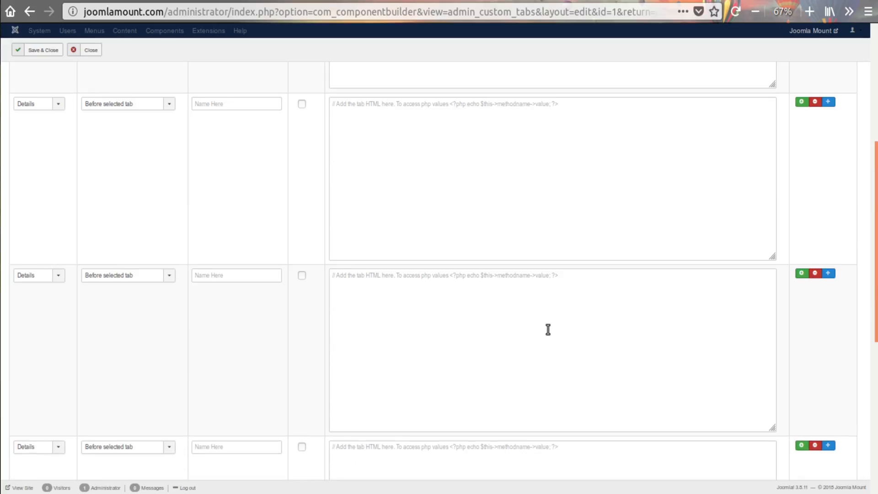
scroll(540, 311, "up", 8)
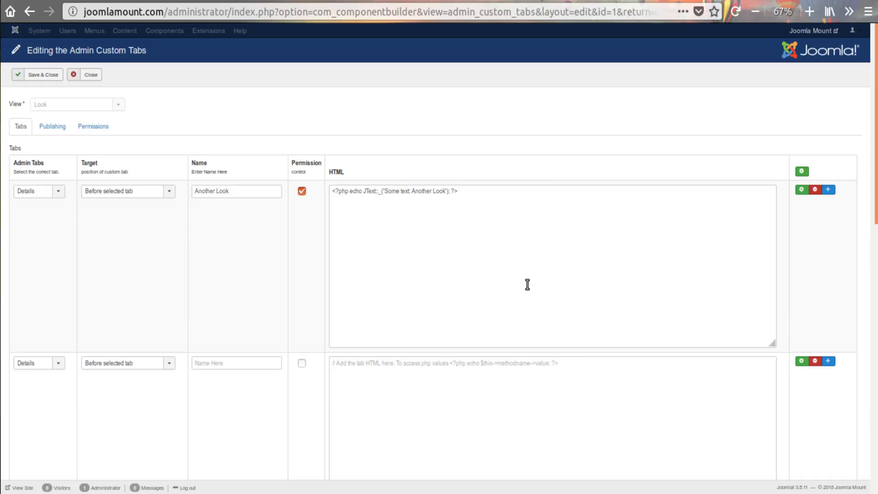
left_click(527, 283)
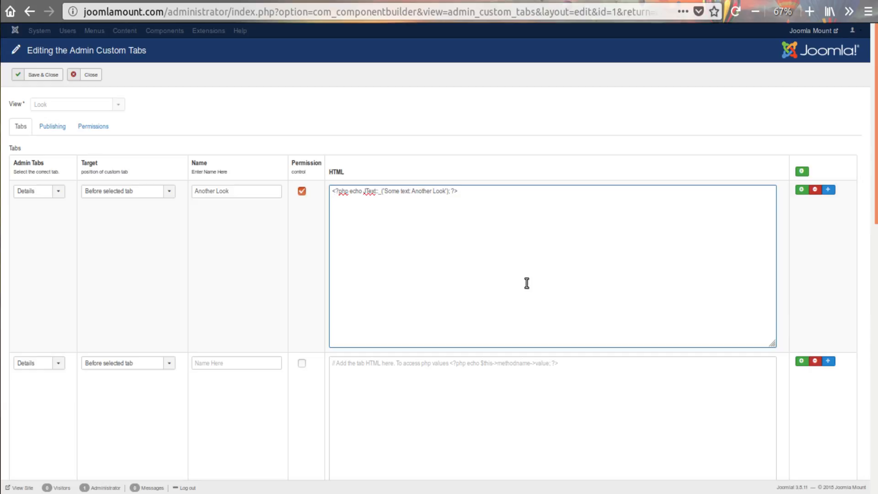
scroll(526, 283, "down", 5)
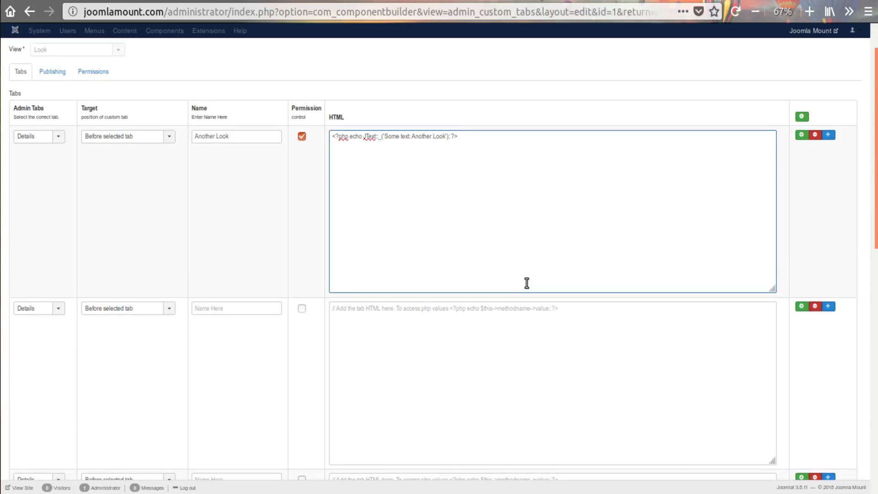
Remove the empty custom tab rows between Another Look and The Second
left_click(815, 142)
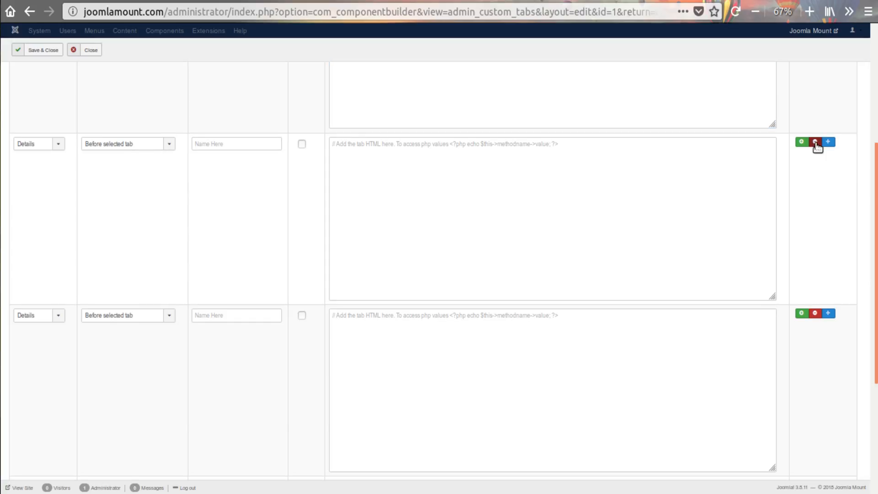
left_click(815, 143)
left_click(815, 142)
scroll(422, 296, "up", 3)
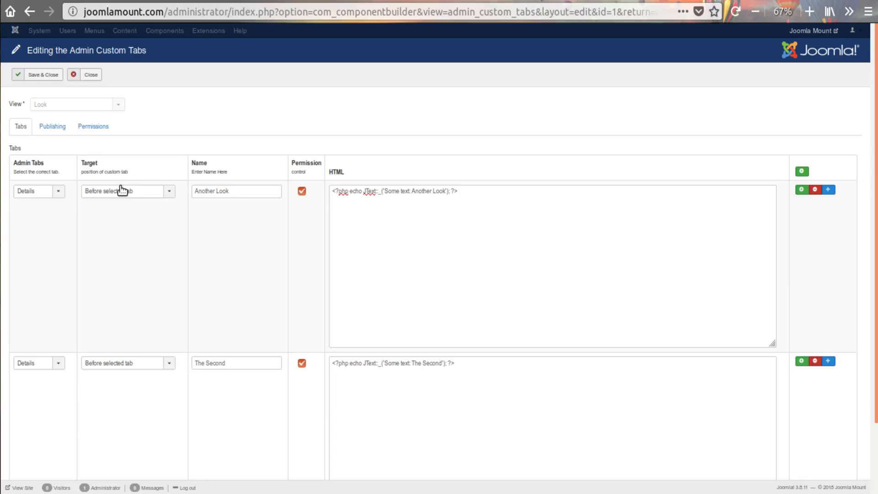
Set the target of the Another Look custom tab to After selected tab, keeping Details as its admin tab
left_click(86, 192)
left_click(111, 194)
left_click(31, 191)
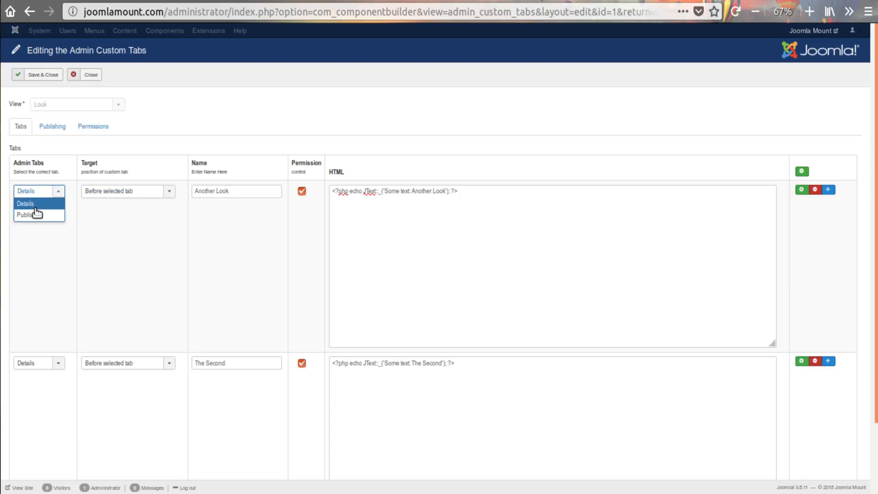
left_click(129, 192)
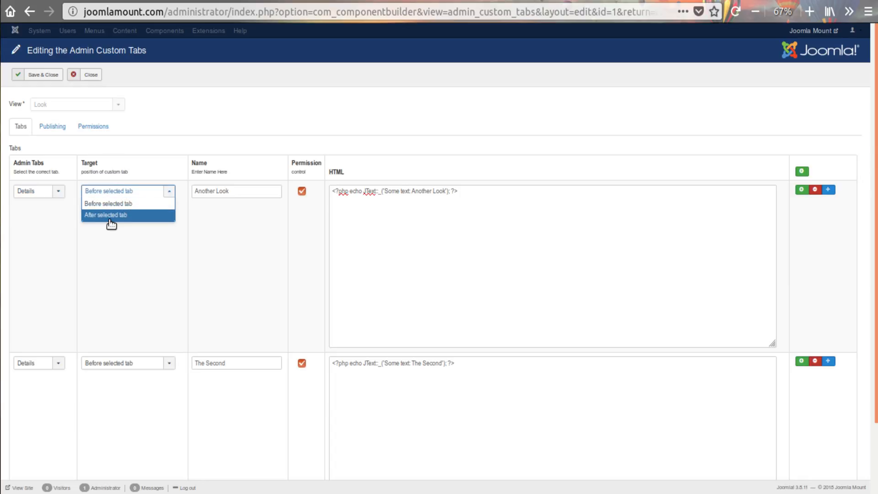
left_click(106, 215)
Set the target of The Second custom tab to After selected tab, keep Details as its admin tab, and save and close
left_click(132, 362)
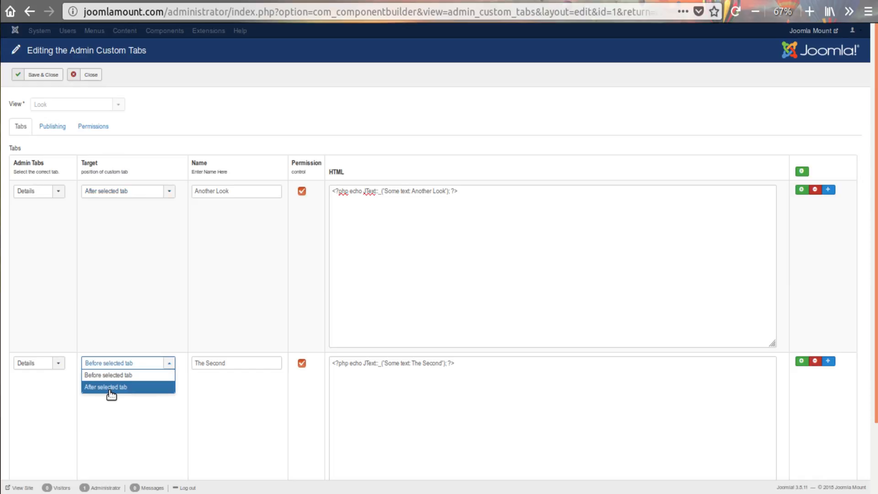
left_click(109, 387)
left_click(41, 368)
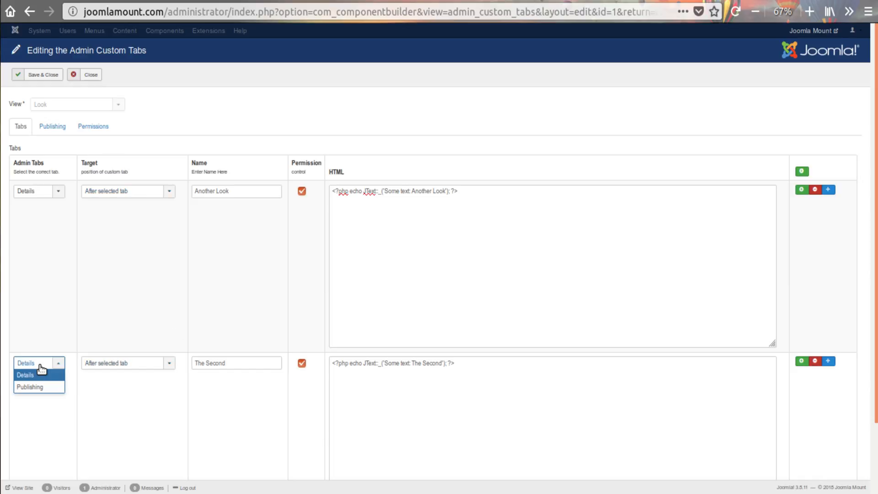
left_click(92, 325)
left_click(43, 74)
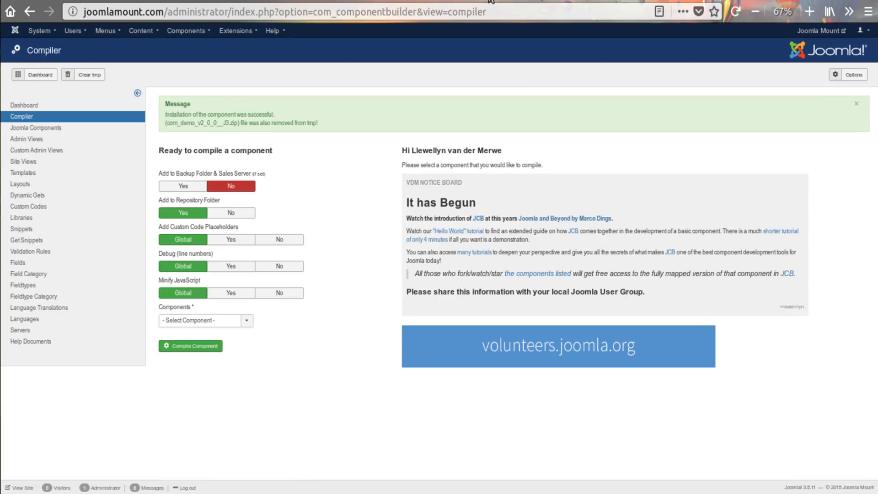
Compile the Demo component with the page zoomed to 80%, and install the compiled package on this Joomla website
left_click(234, 183)
left_click(810, 12)
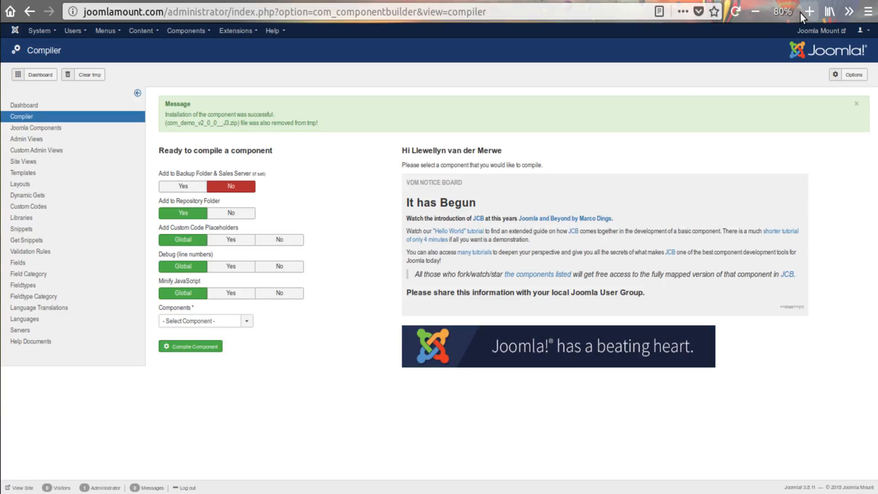
left_click(212, 377)
left_click(212, 406)
left_click(220, 404)
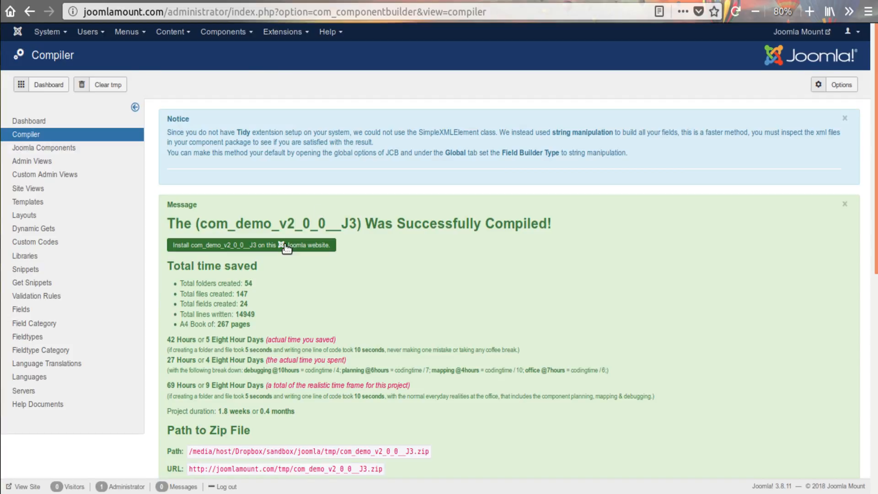
left_click(287, 249)
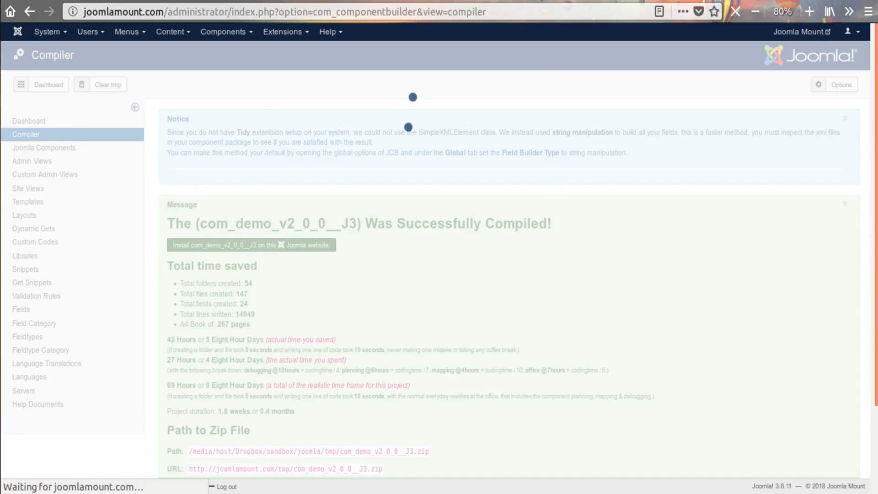
Leave the Demo configuration without saving and open the look item The Name from the Looks list
left_click(189, 84)
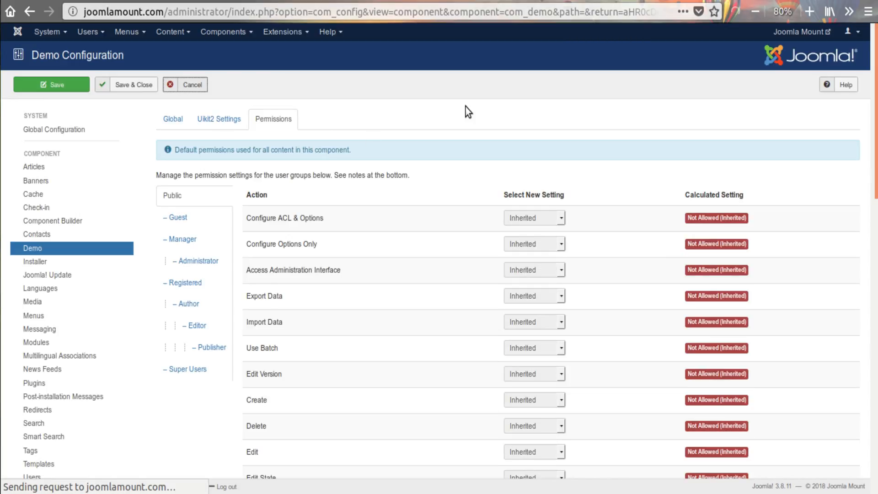
left_click(216, 198)
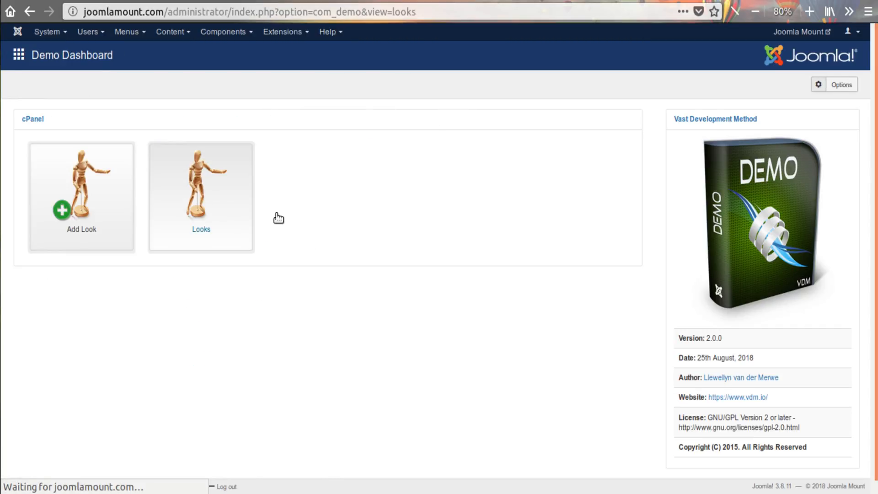
left_click(220, 169)
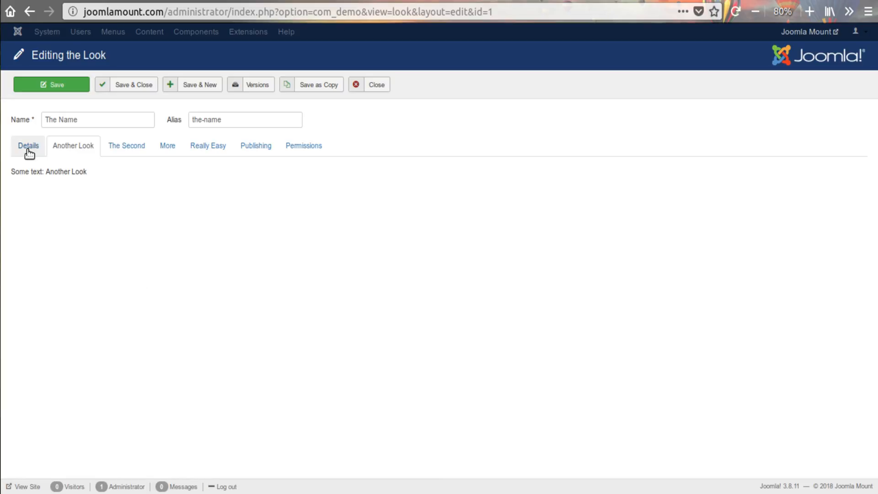
Examine the order and contents of the look item's tabs from Details through Really Easy, and close the item
left_click(28, 149)
left_click(60, 148)
left_click(124, 146)
left_click(168, 146)
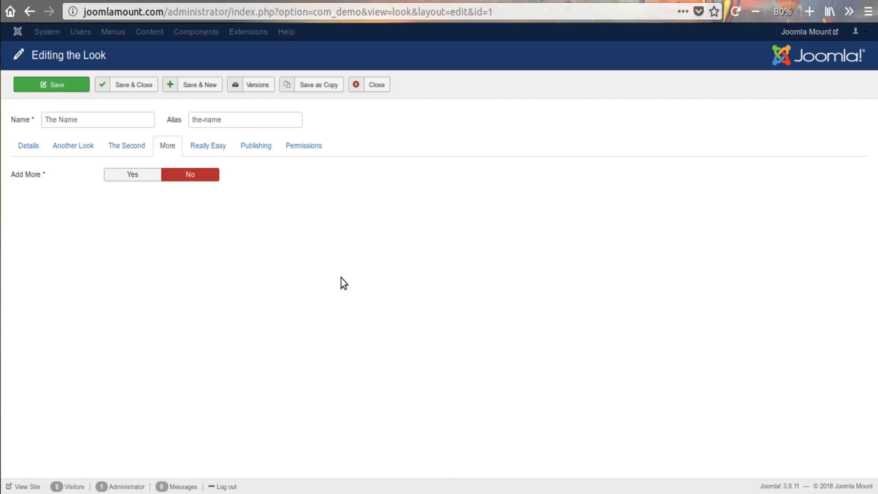
left_click(209, 147)
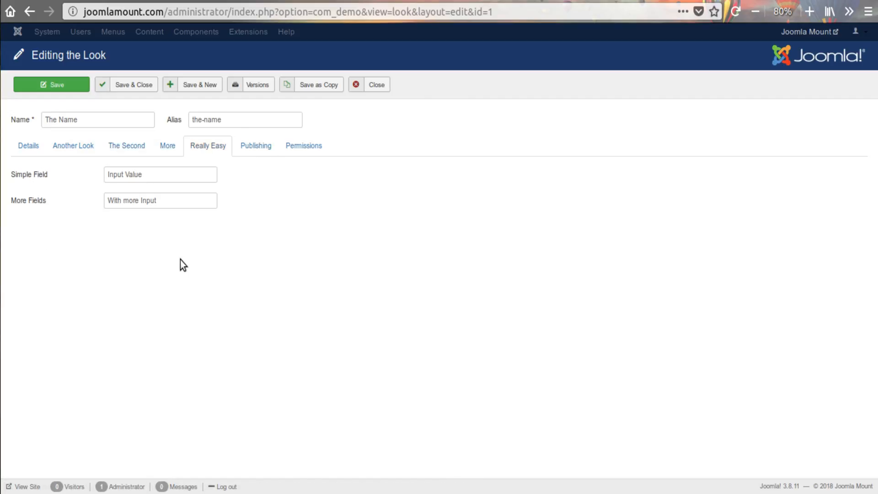
left_click(36, 151)
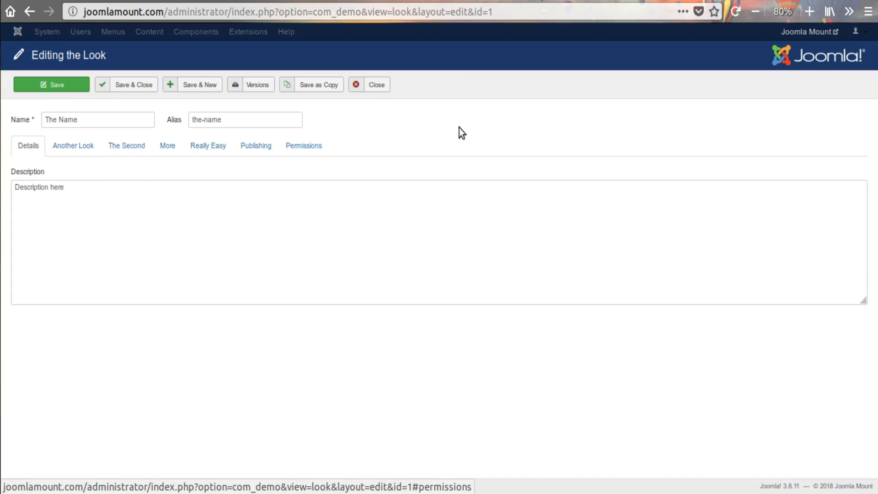
left_click(84, 149)
left_click(109, 147)
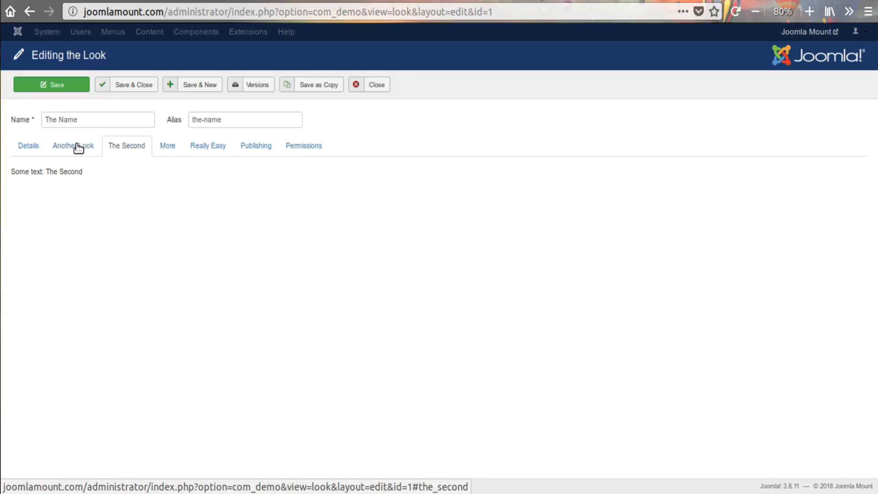
left_click(37, 148)
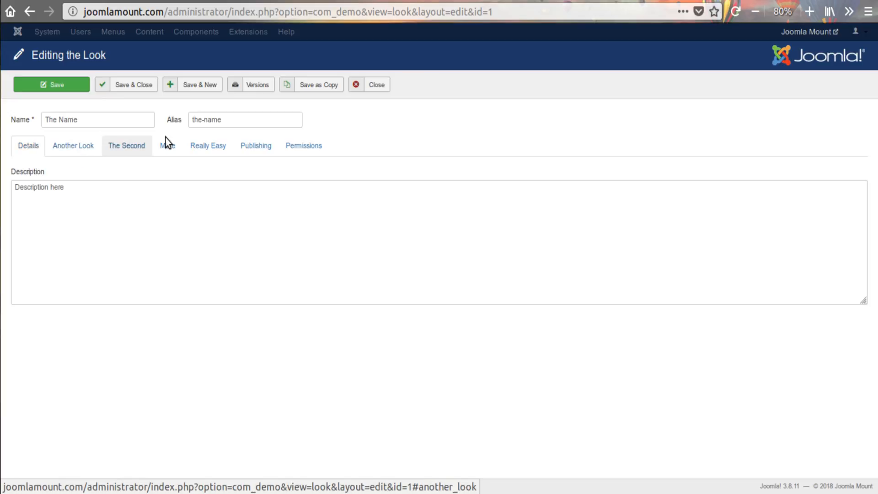
left_click(385, 88)
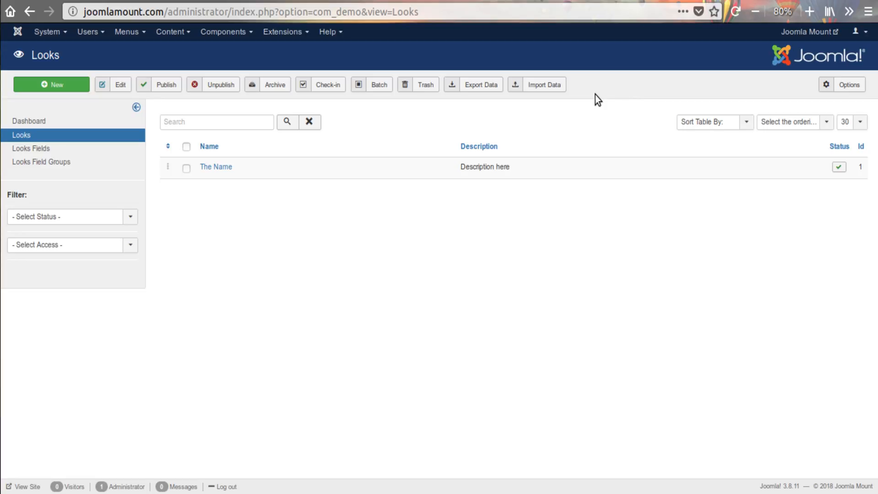
Reopen the admin custom tabs of the Look view in Component Builder, with the page zoomed to 67%
left_click(606, 0)
left_click(615, 0)
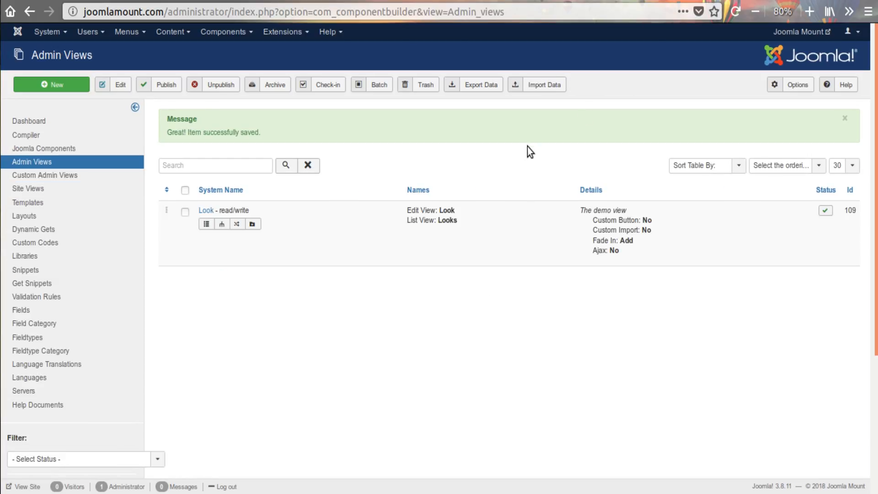
left_click(252, 223)
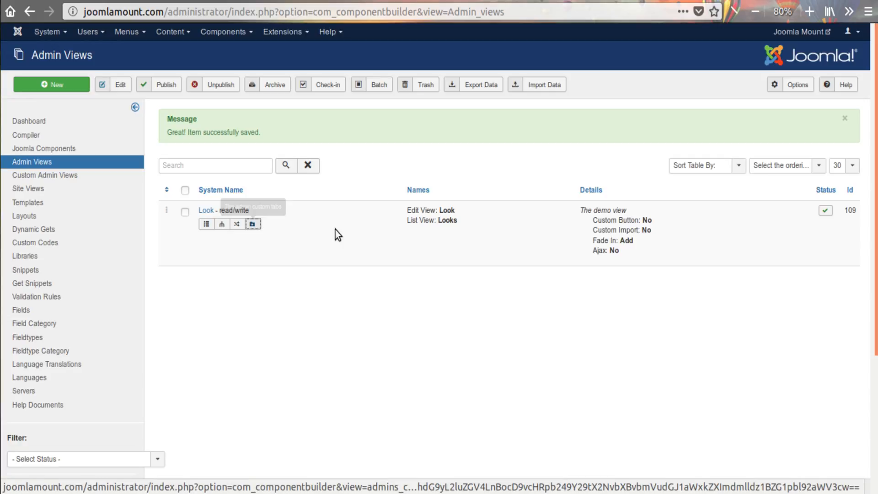
scroll(439, 226, "down", 5)
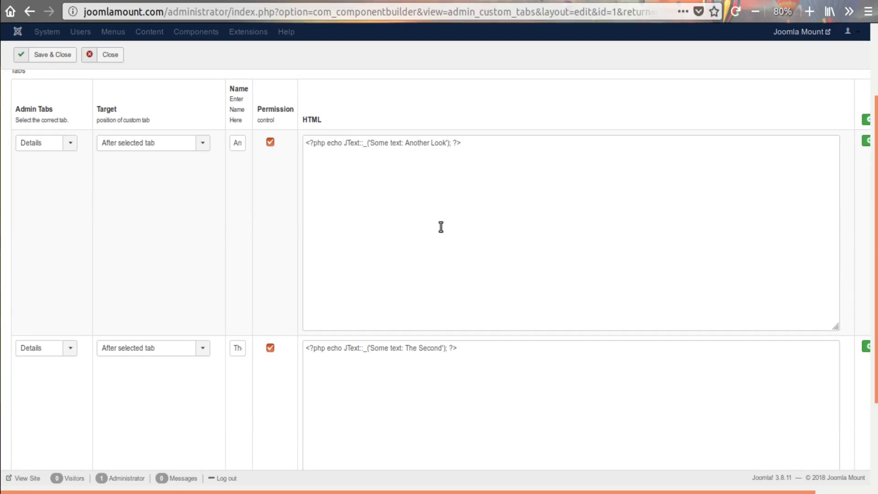
scroll(703, 89, "up", 5)
left_click(753, 14)
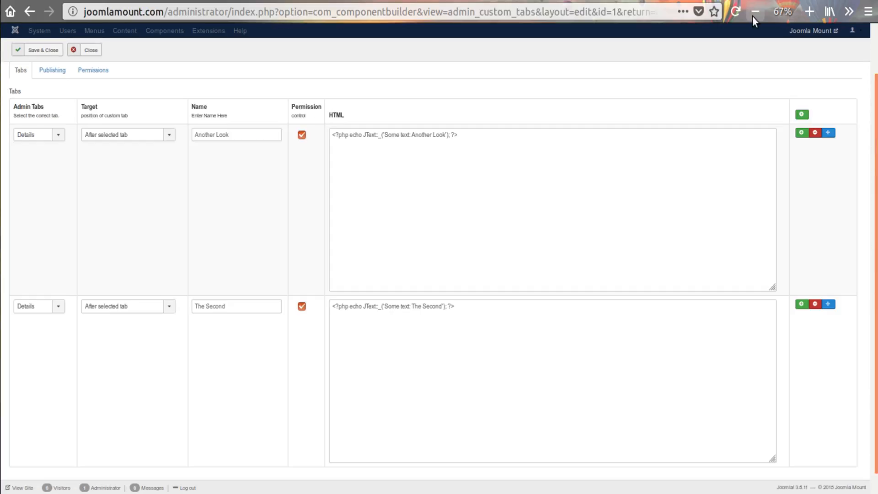
left_click(753, 13)
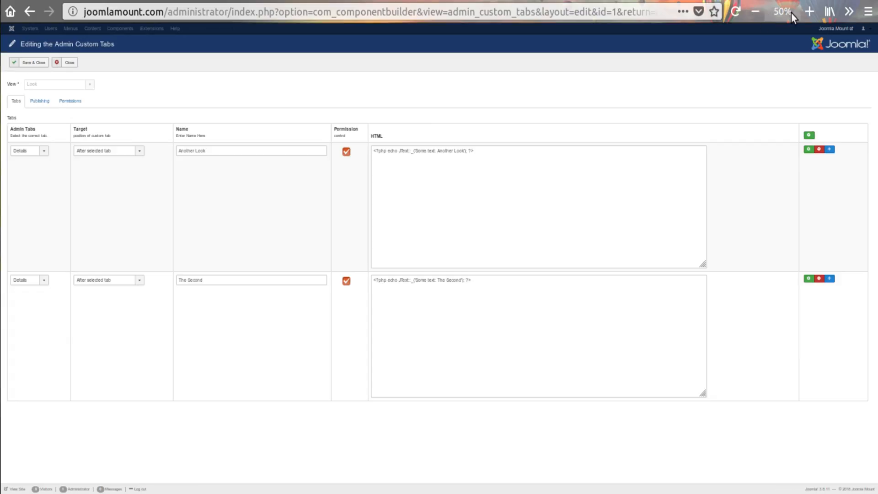
left_click(809, 11)
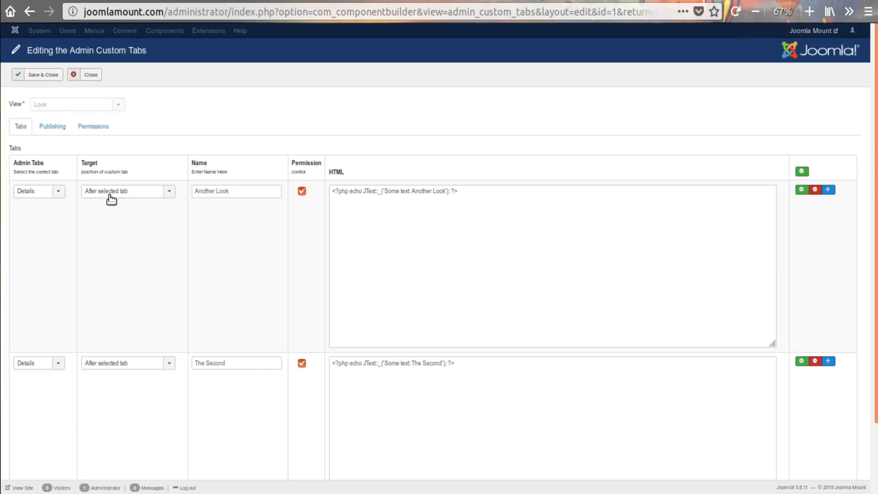